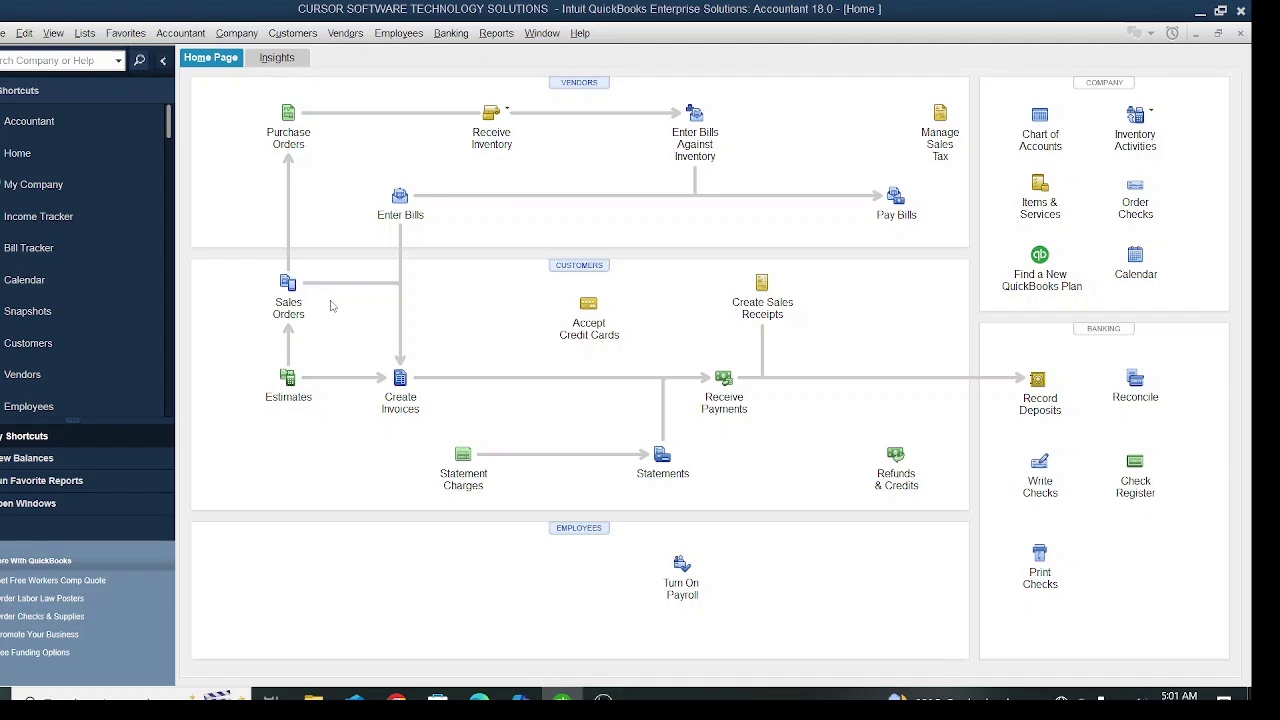
- Open the Customer Center, start a new customer from New Customer & Job, then cancel it
left_click(296, 33)
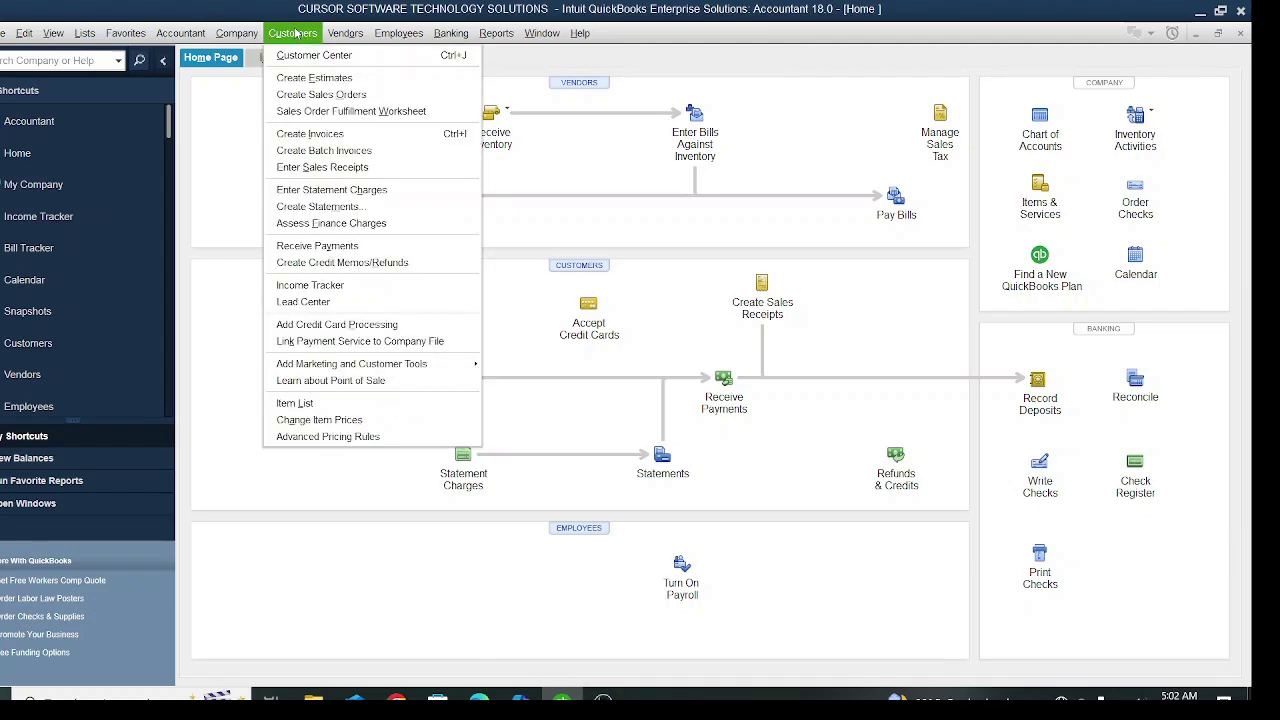
left_click(302, 57)
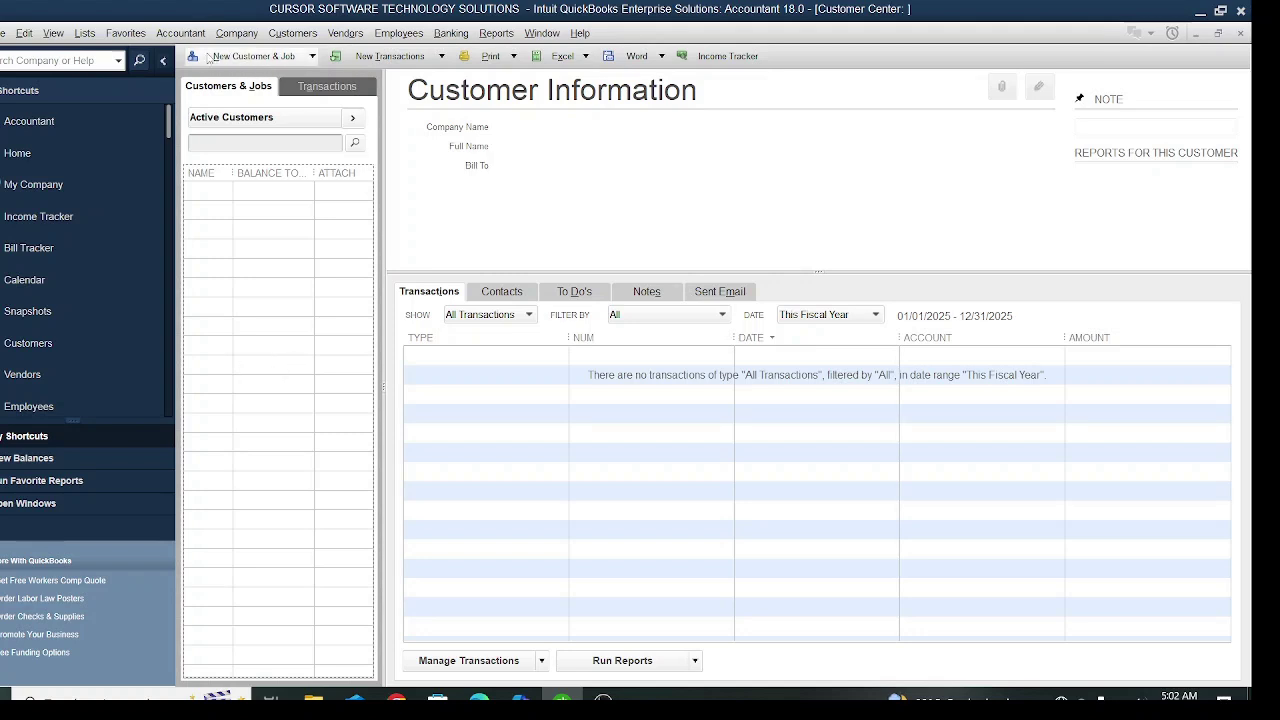
left_click(208, 57)
left_click(228, 77)
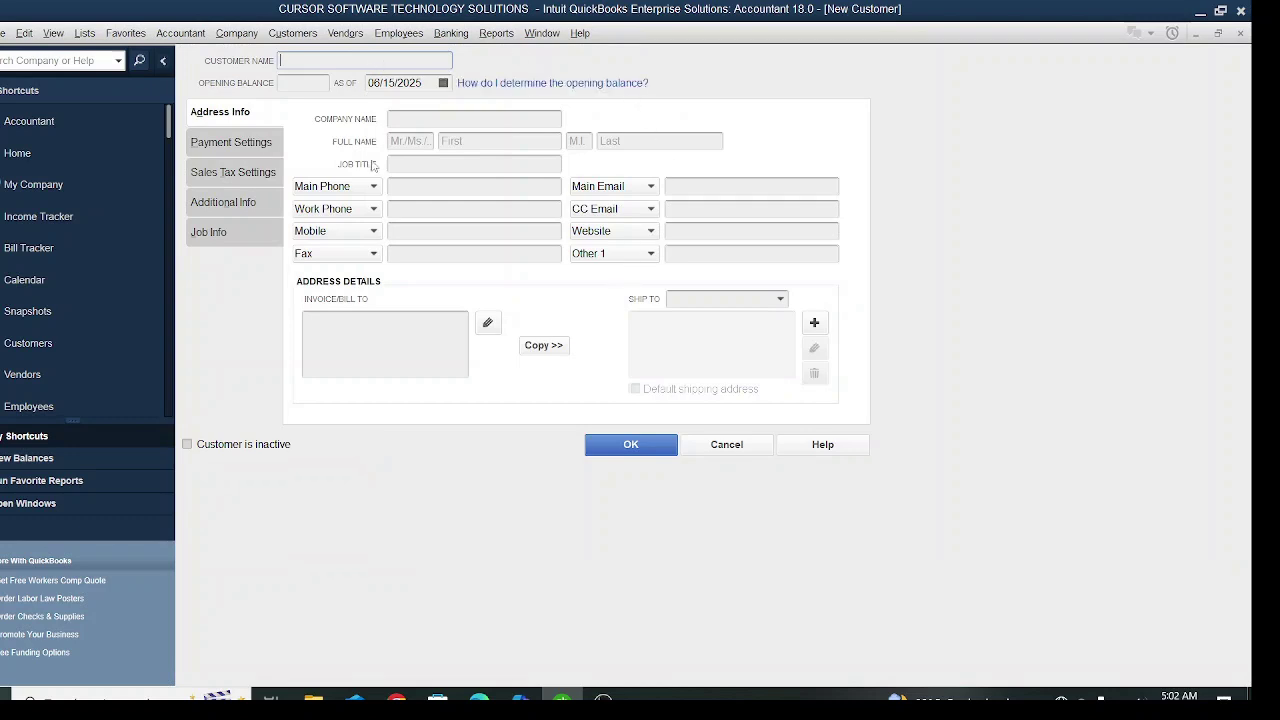
left_click(708, 444)
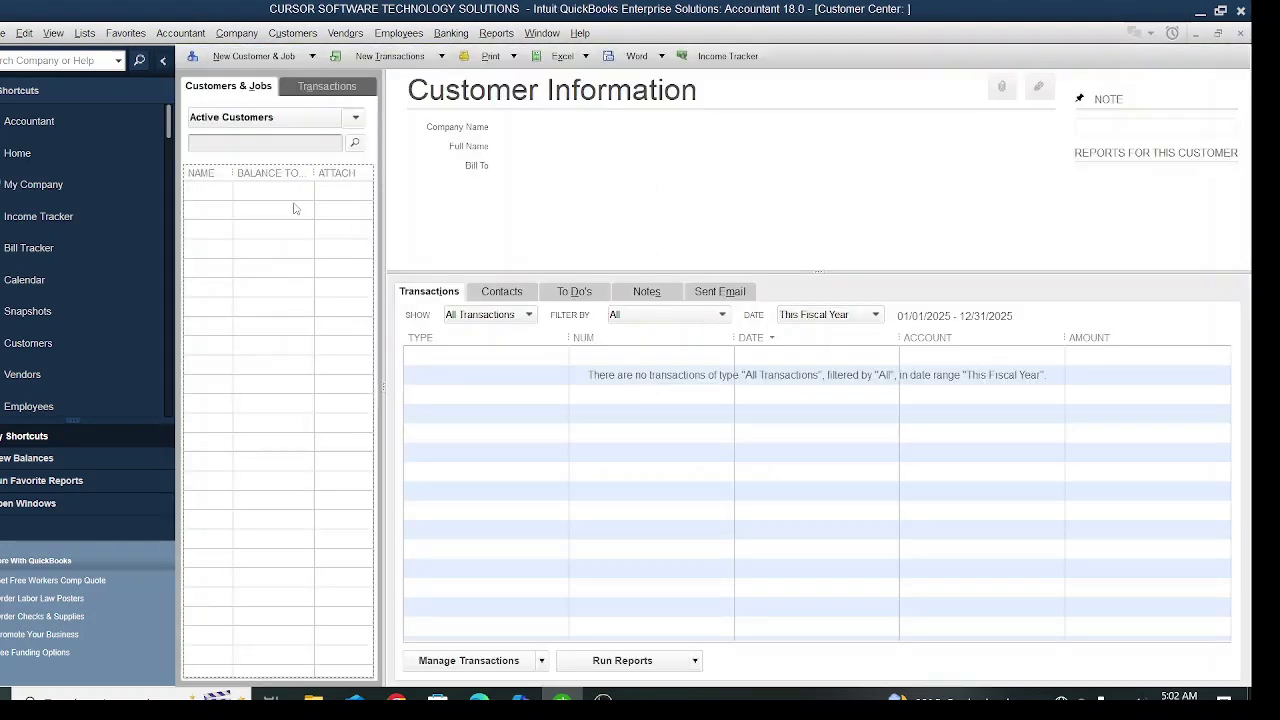
- Reopen the Customer Center, start a new customer from the list's context menu, and cancel it
left_click(292, 34)
left_click(322, 52)
right_click(265, 299)
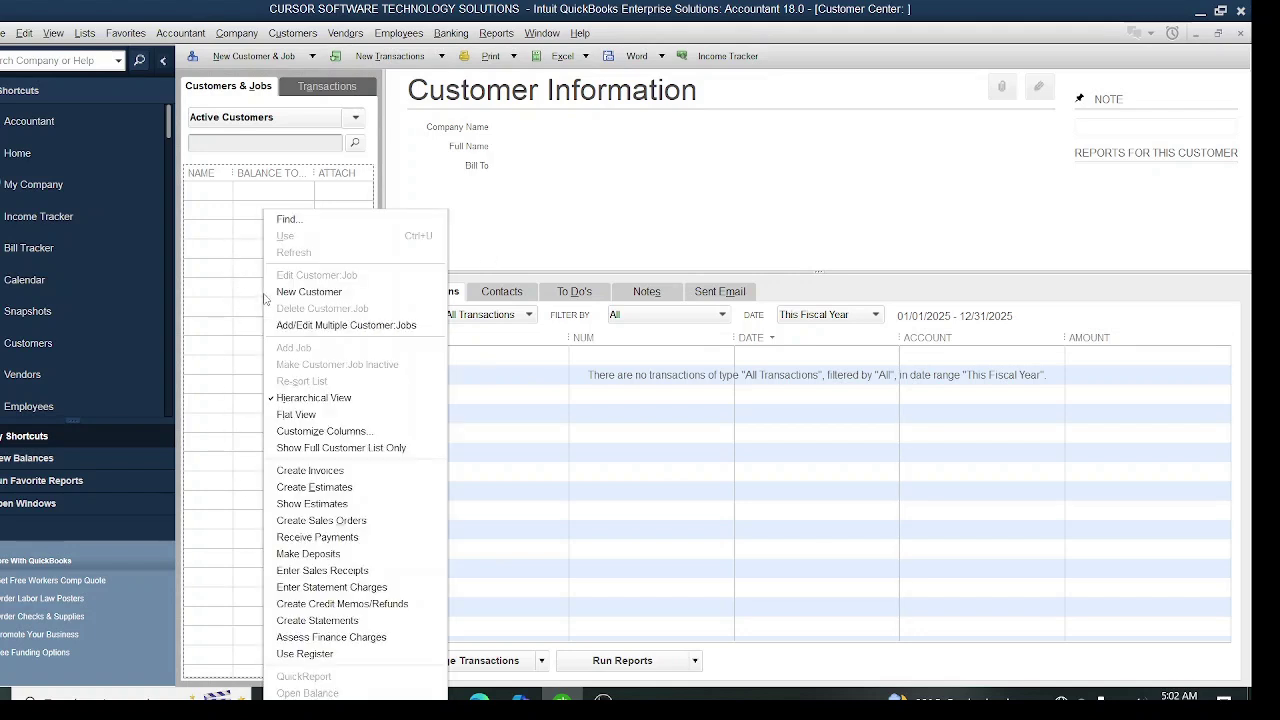
left_click(320, 297)
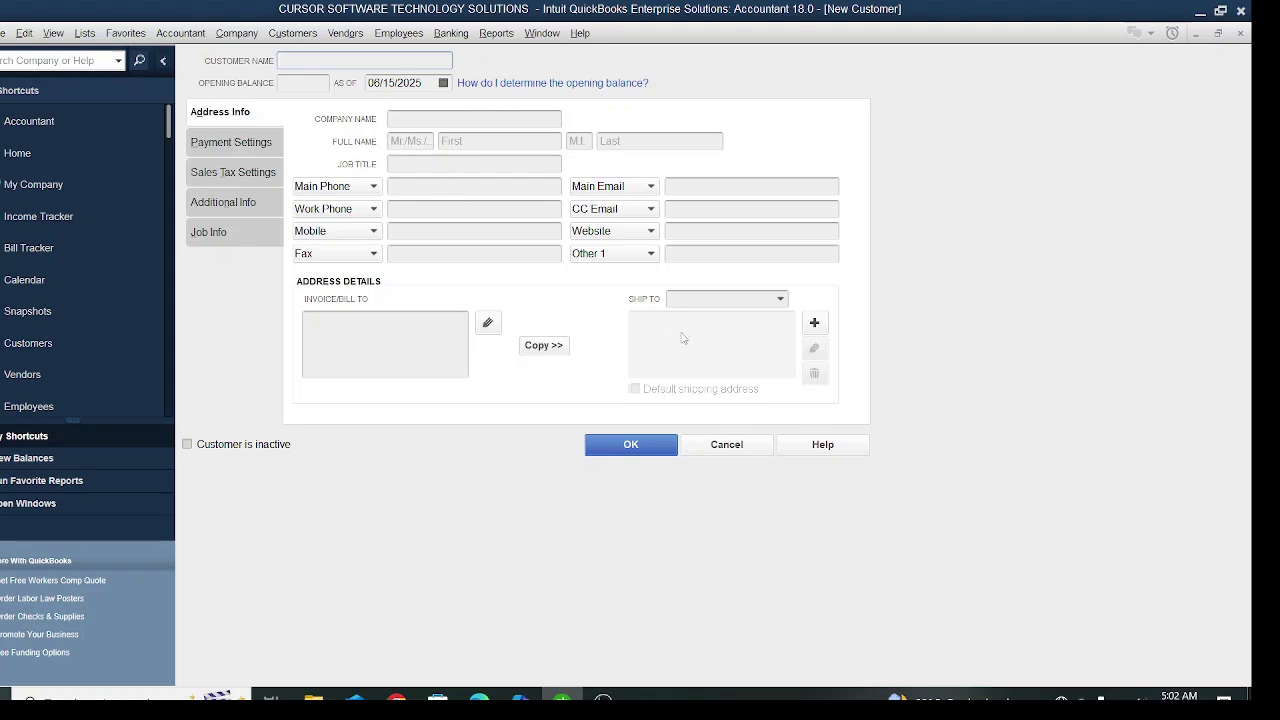
left_click(733, 452)
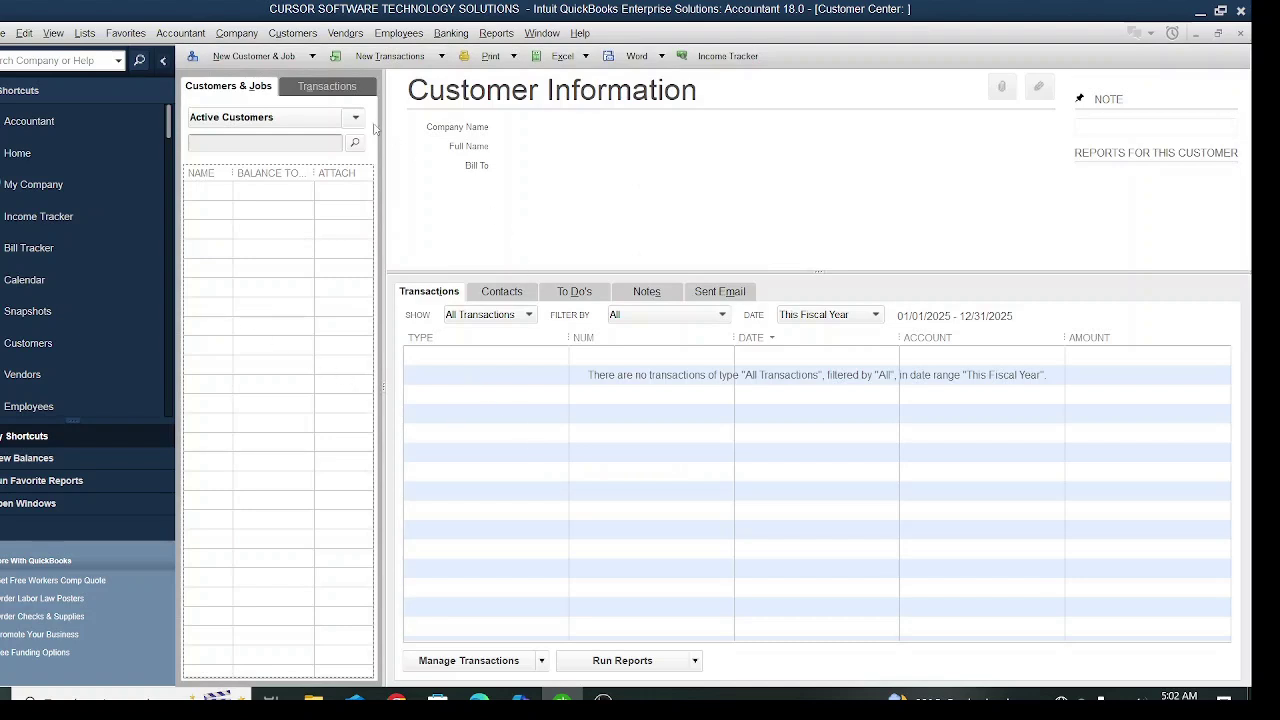
- Return to the Customer Center showing the empty Active Customers list
left_click(294, 34)
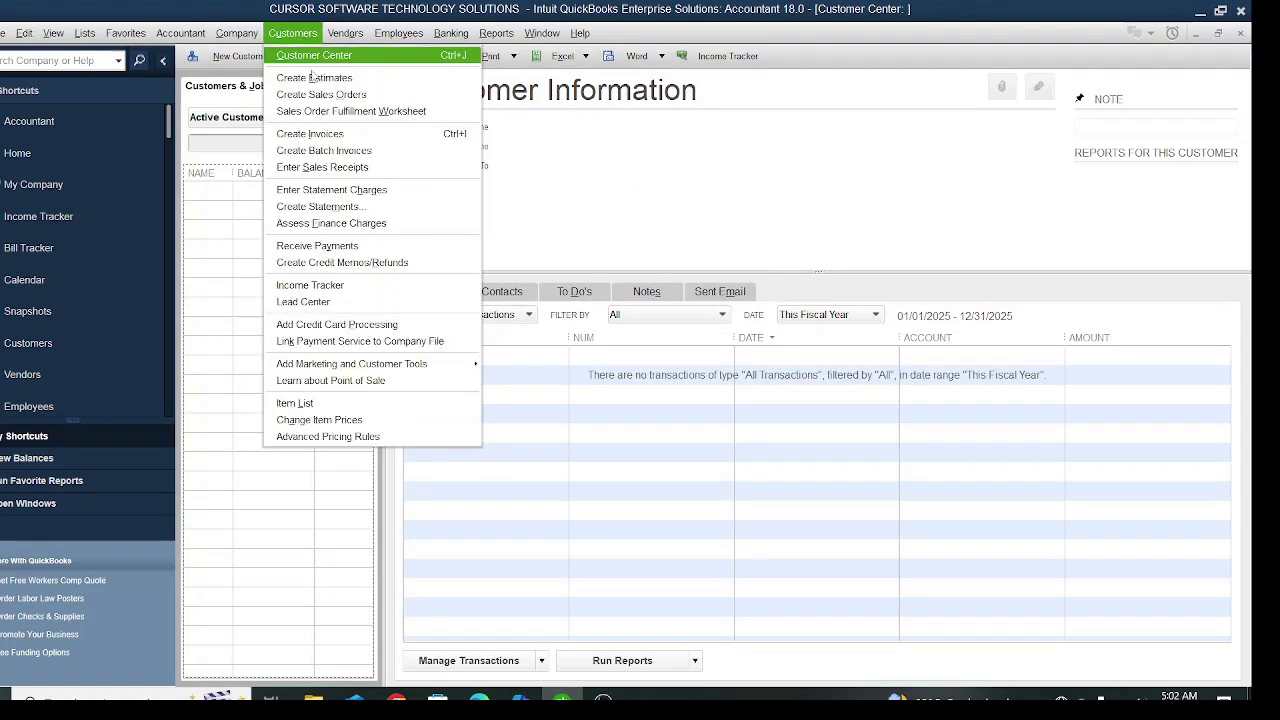
left_click(316, 54)
left_click(305, 33)
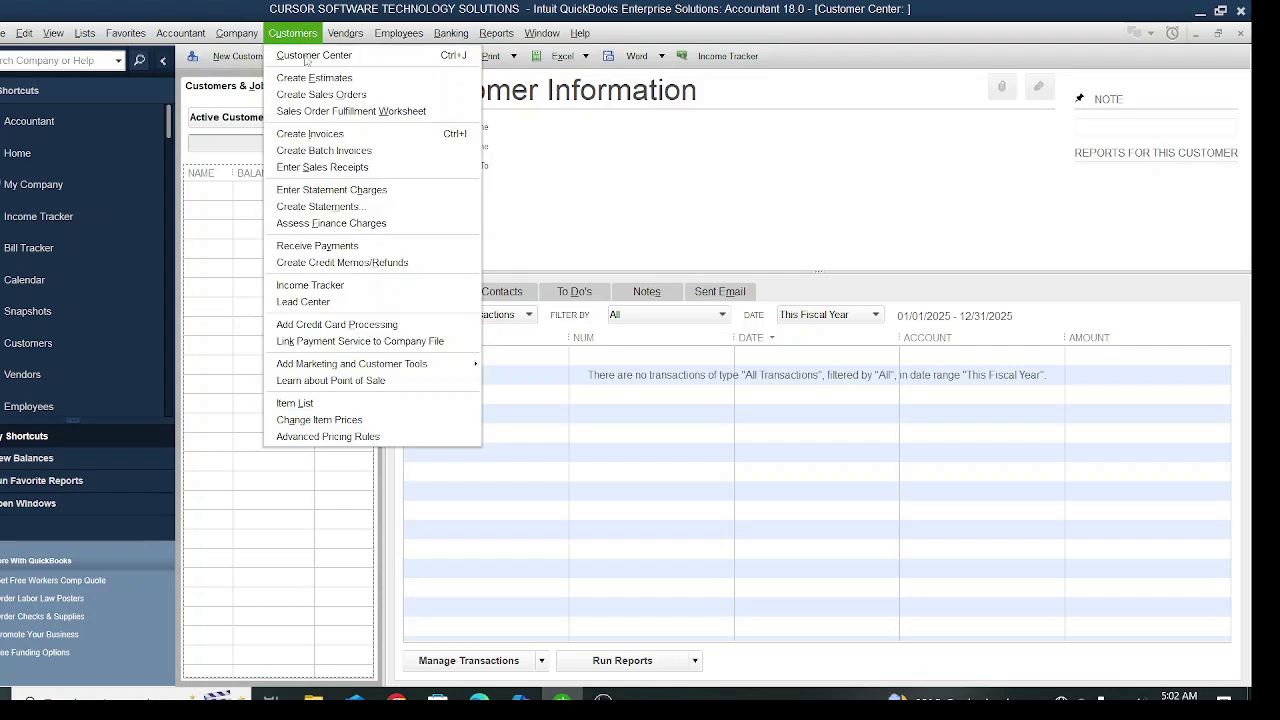
left_click(308, 55)
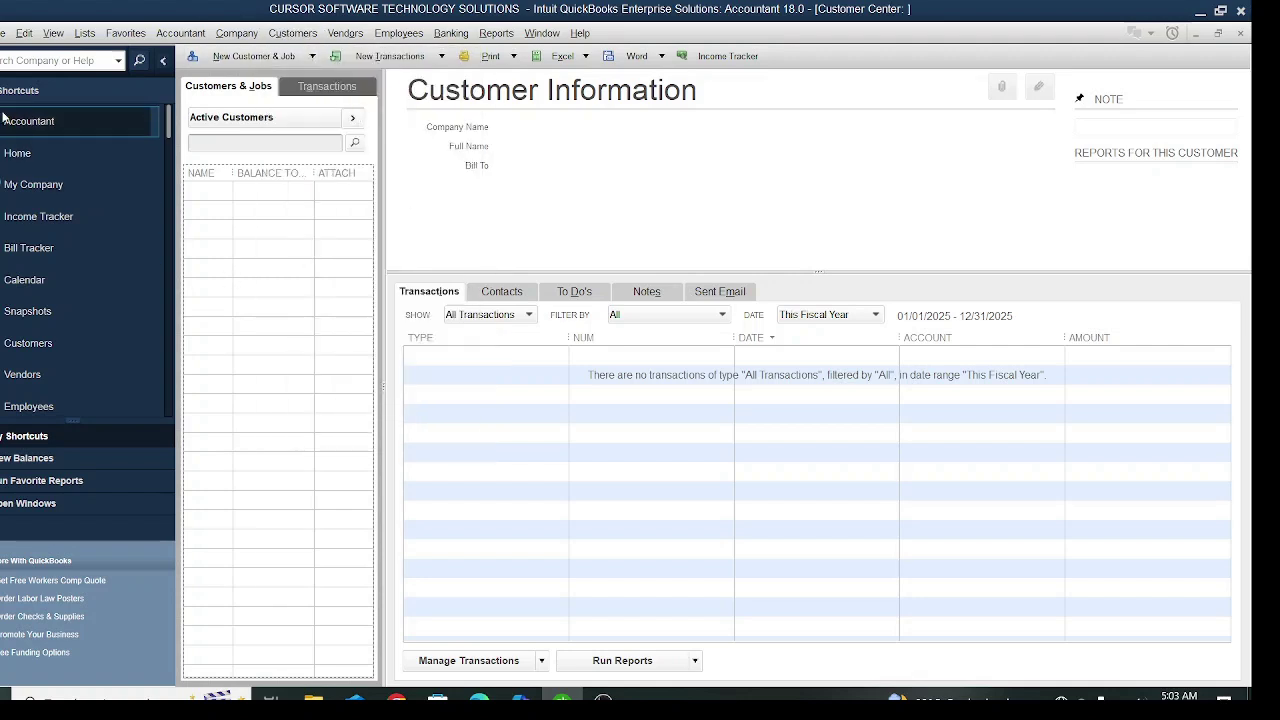
- Start a blank customer form with Edit > New Customer:Job
left_click(24, 35)
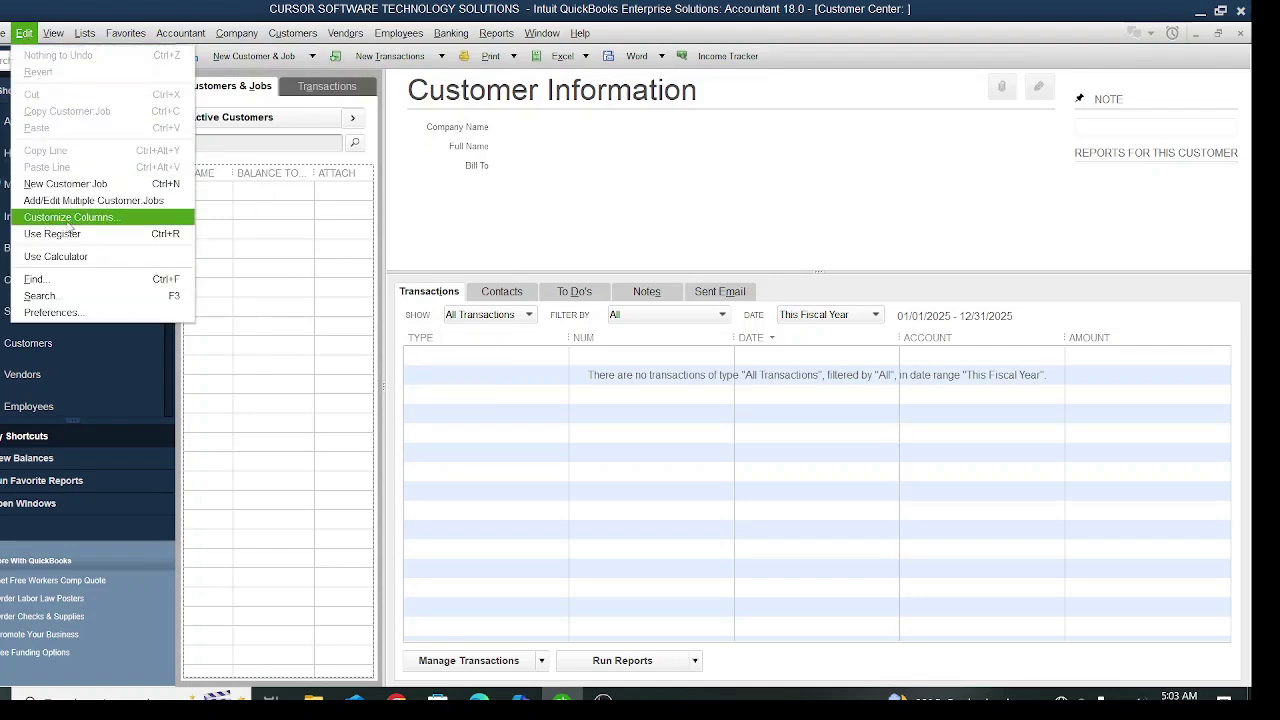
left_click(78, 185)
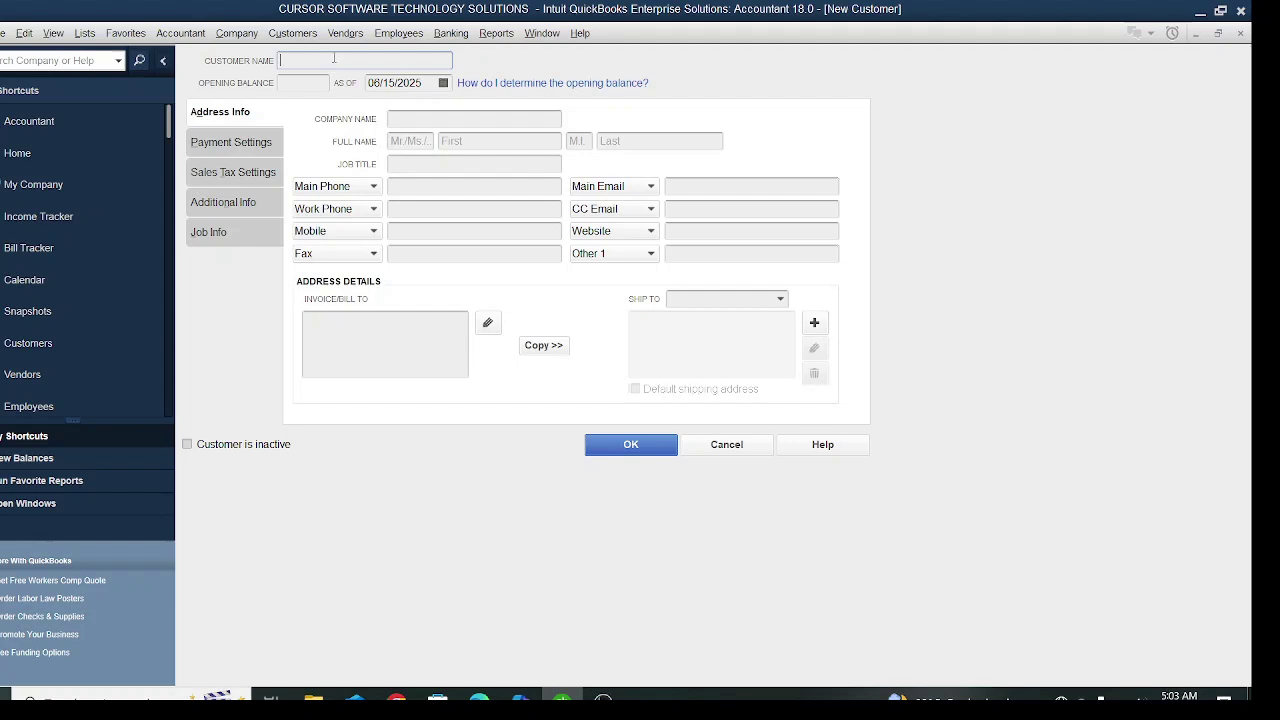
- Enter the mistyped customer name ANDRSON & CO and company ANDERSON & CO, then cancel the form
type("AM")
left_click(428, 121)
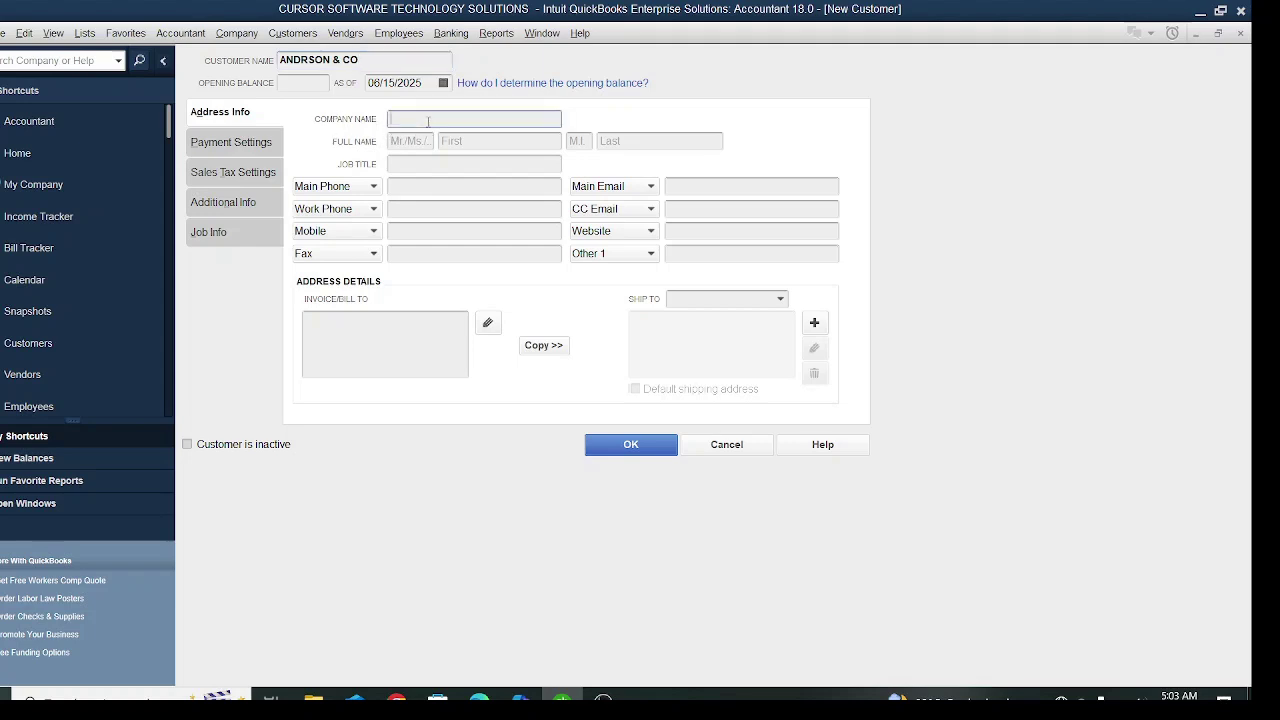
type("ANDERSON & CO")
left_click(349, 345)
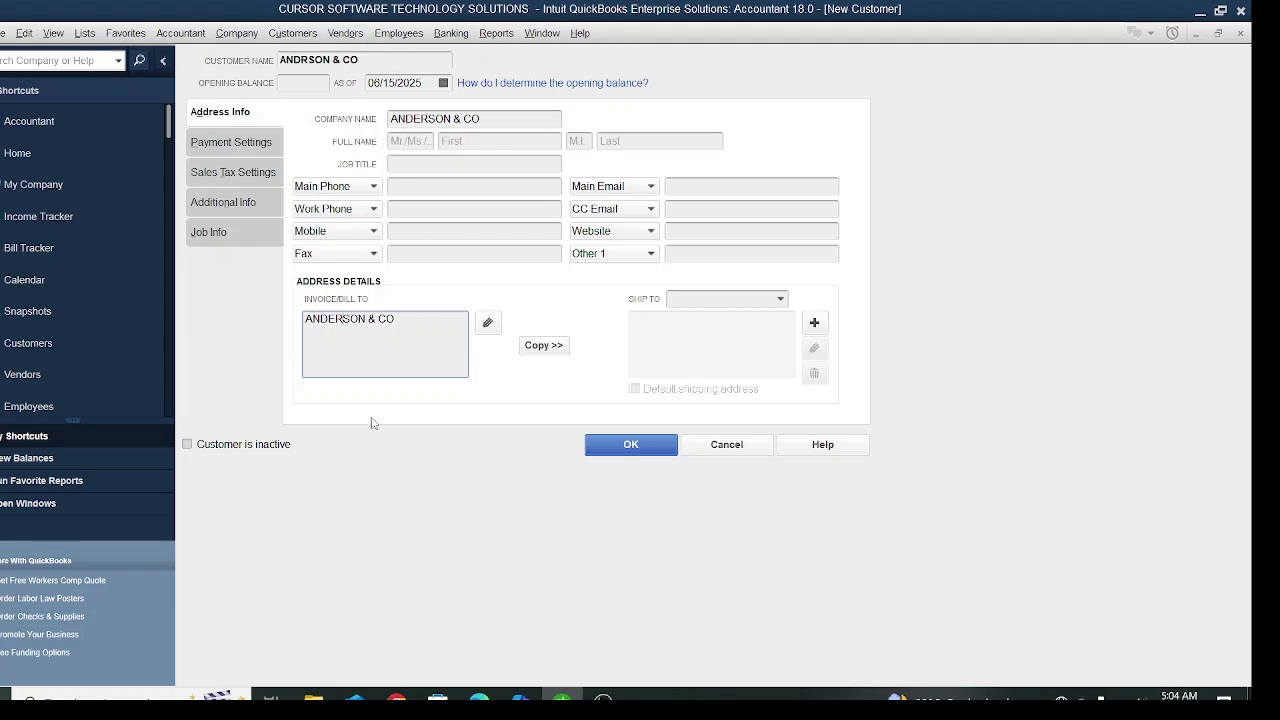
left_click(737, 447)
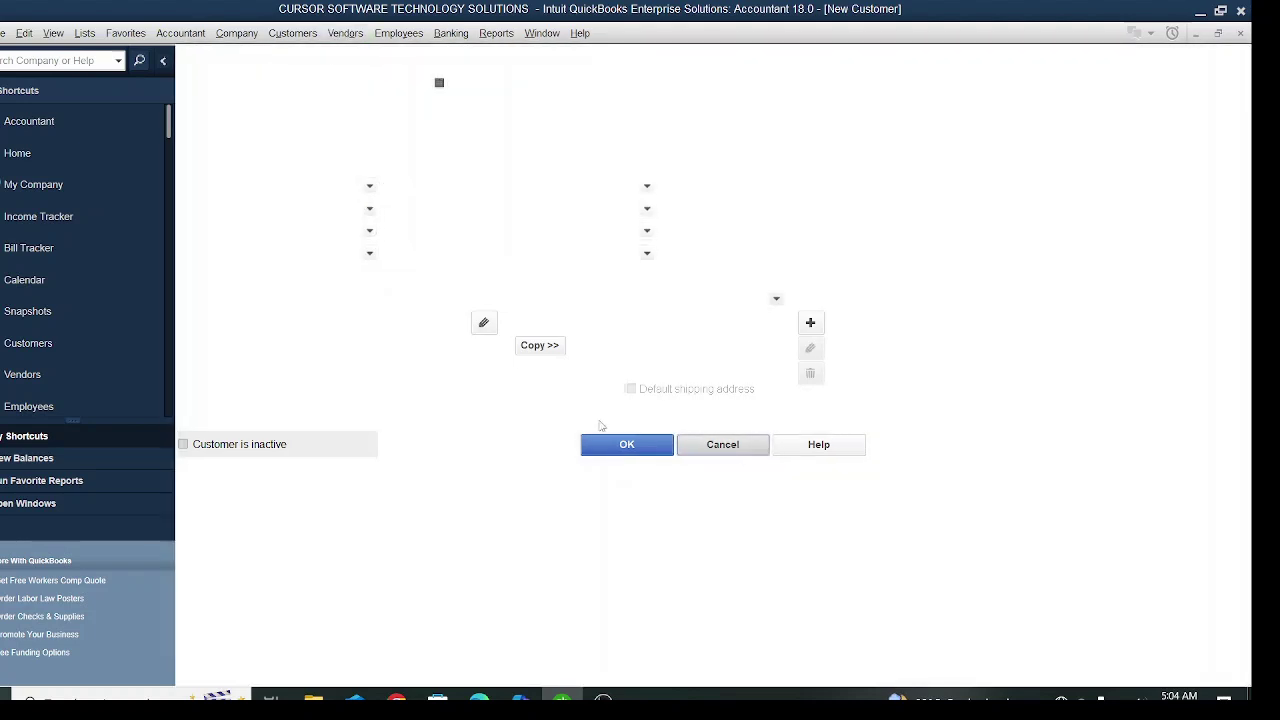
- Go back to the Customer Center and start a new blank customer form
left_click(233, 33)
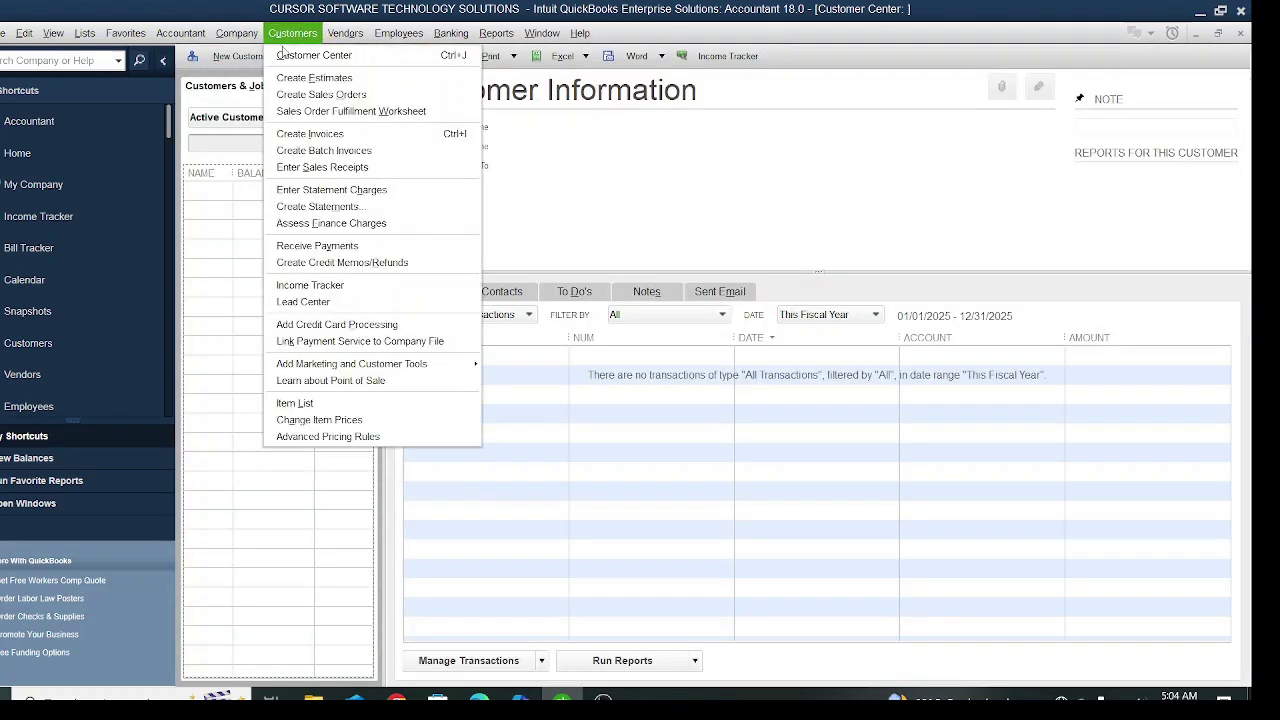
left_click(288, 56)
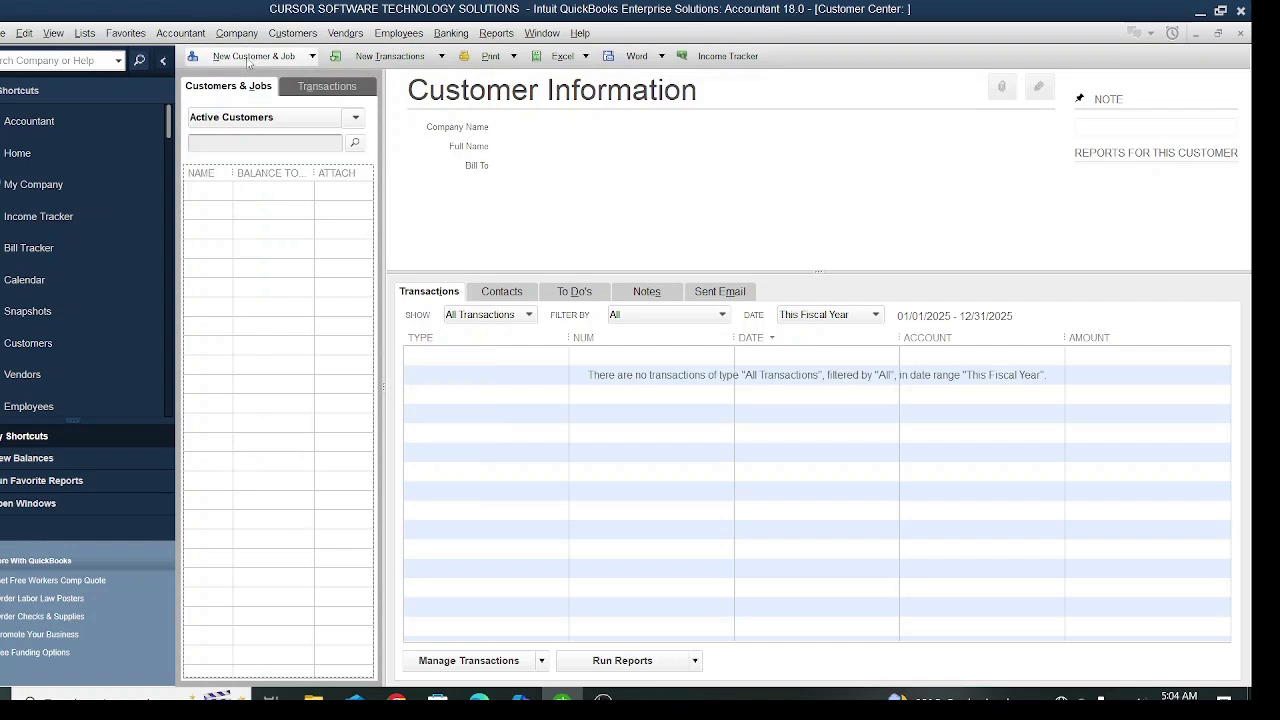
left_click(252, 56)
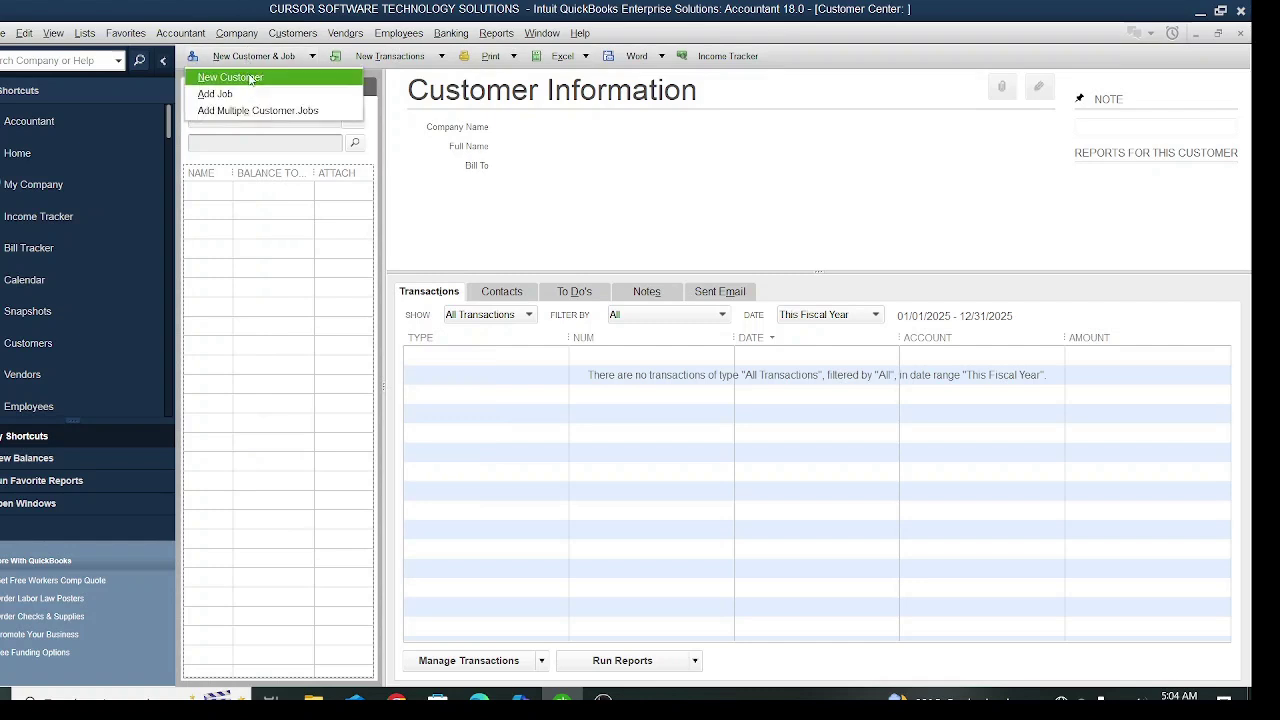
left_click(250, 78)
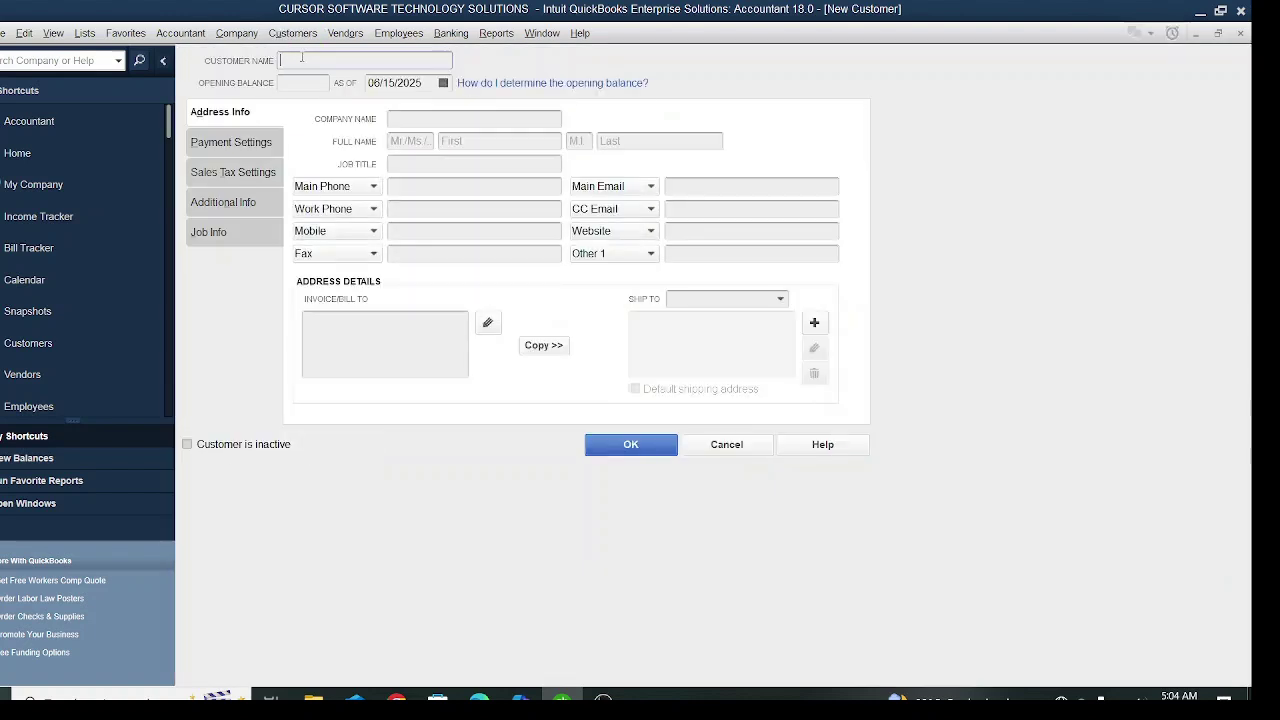
- Enter ANDERSON & CO as the company name, fixing a typo, so the customer and bill-to names fill in
left_click(435, 123)
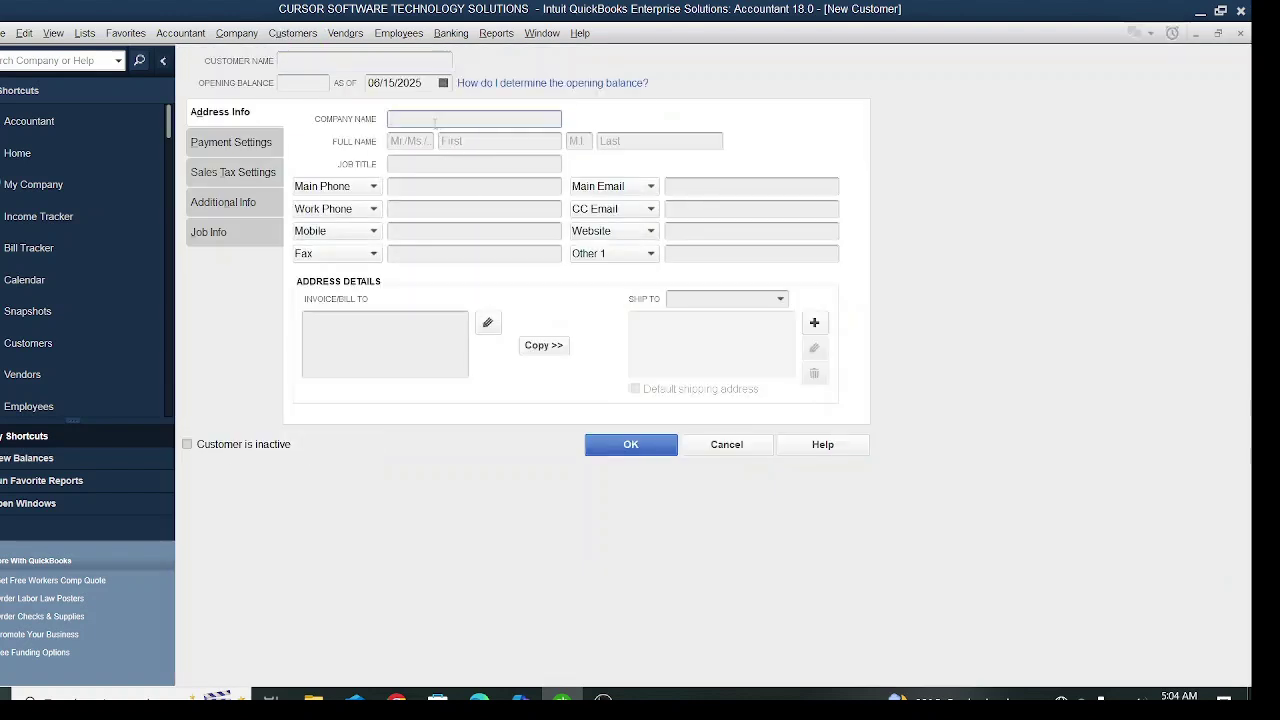
type("ANDERSON & CO")
left_click(457, 207)
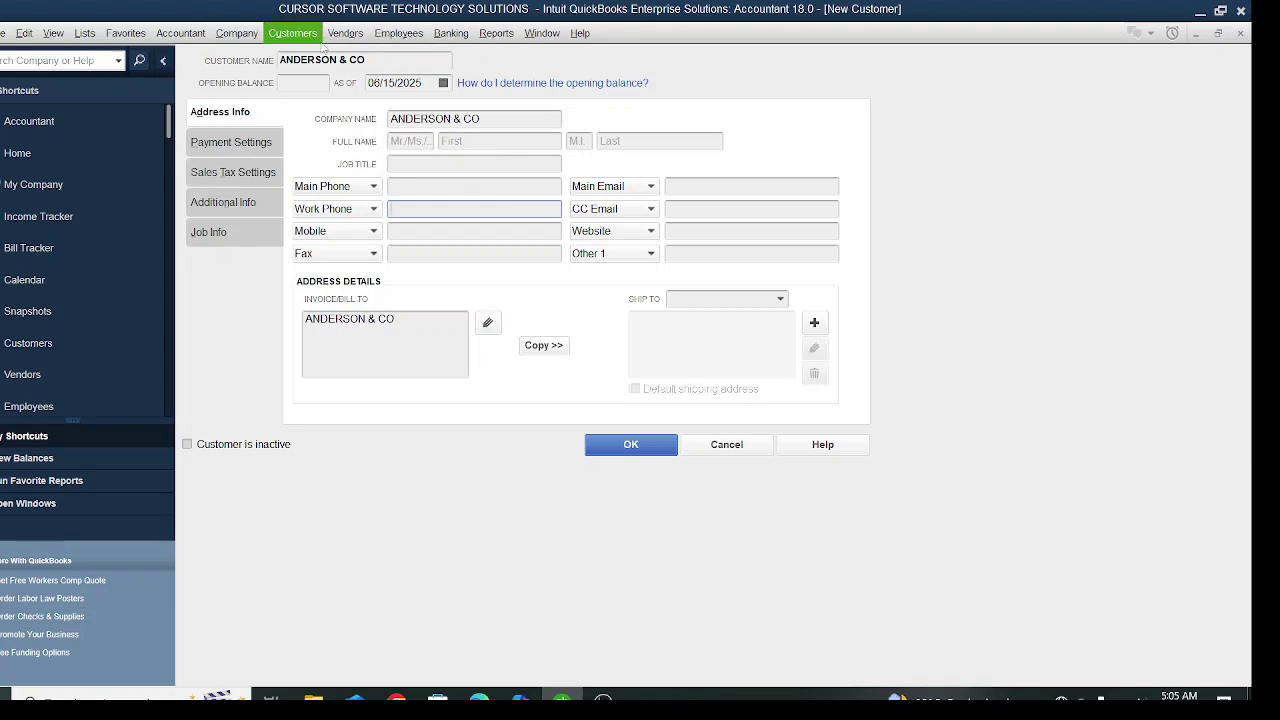
- Enter contact title MR, the contact's name, and job title ACCOUNTANT
left_click(433, 143)
type("MR")
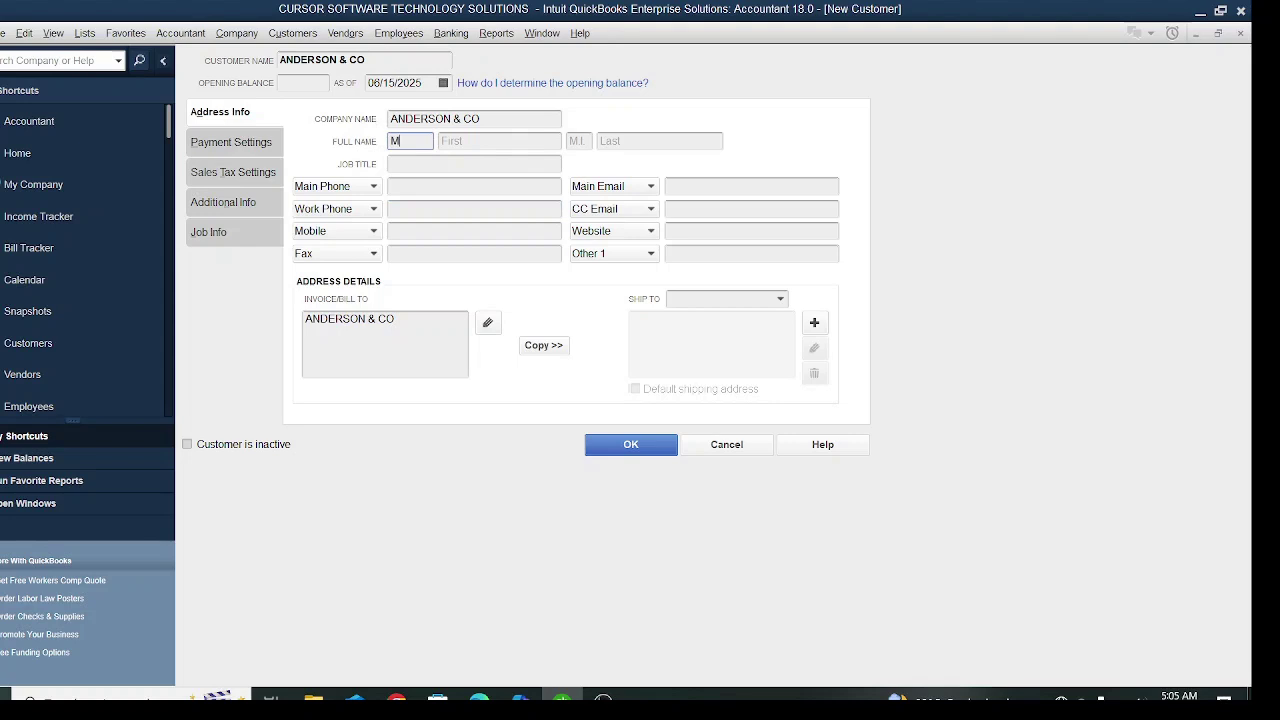
left_click(516, 147)
type("I")
type("THOMPSON")
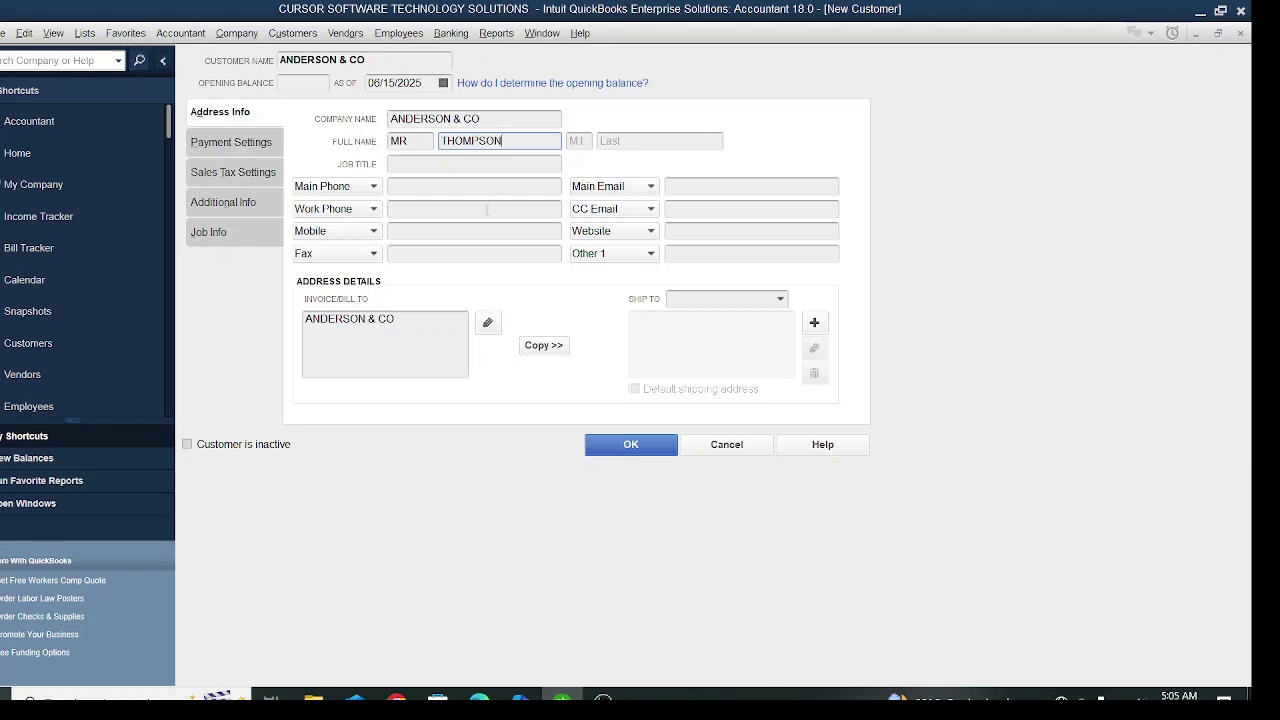
left_click(403, 166)
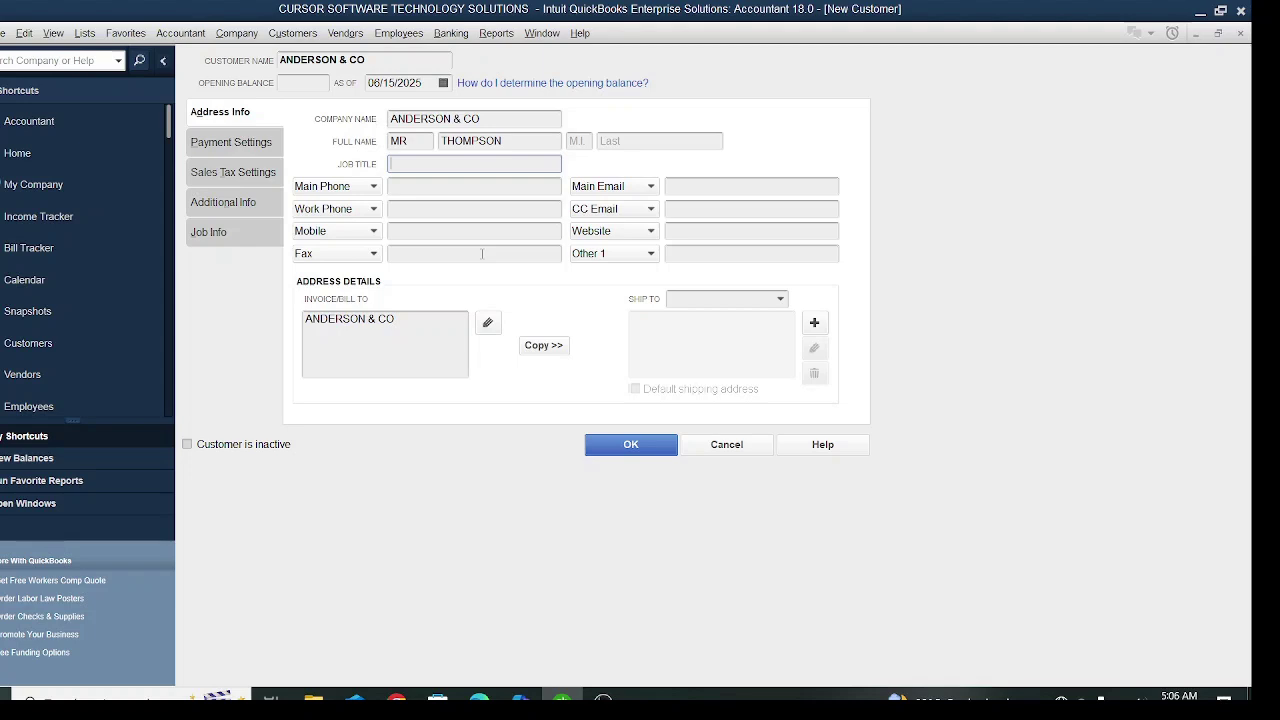
type("ACCOUNTANT")
- Enter the customer's main phone number
left_click(407, 189)
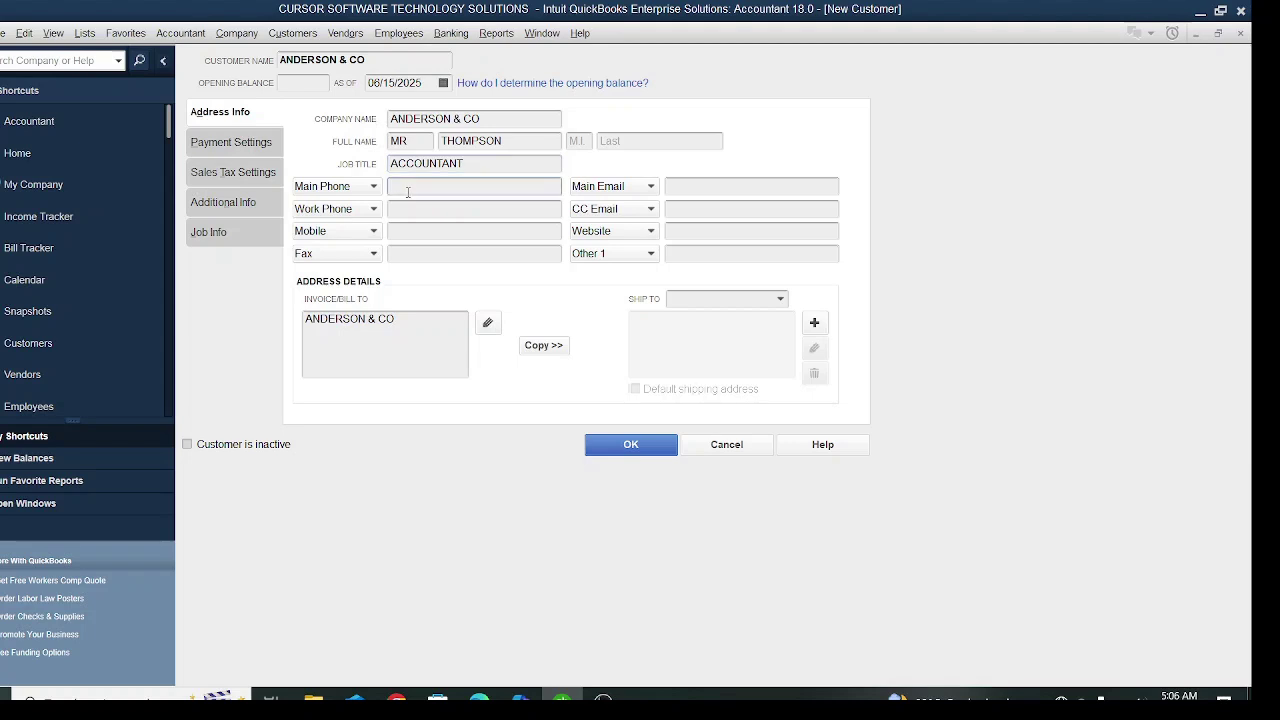
- Add the street and city lines below the company name in the Bill To address
left_click(404, 325)
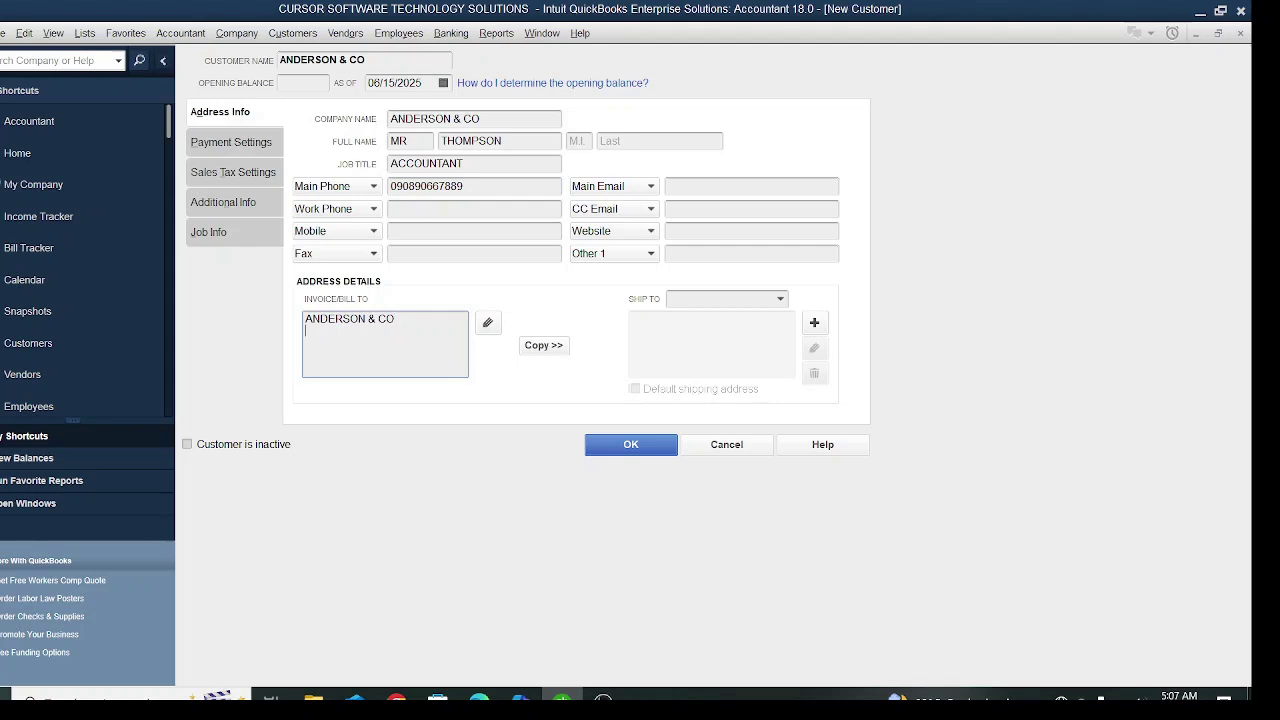
key("Return")
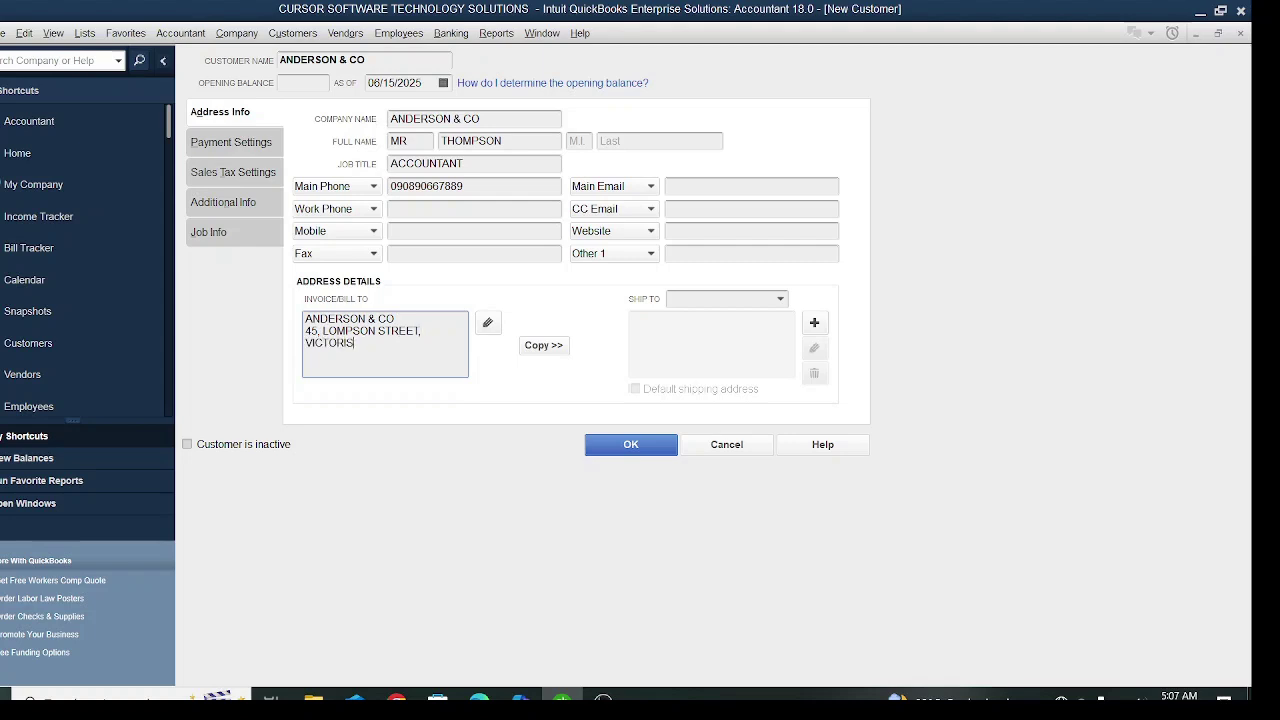
- Copy the billing address into Ship To 1 and keep it as the default shipping address
left_click(544, 345)
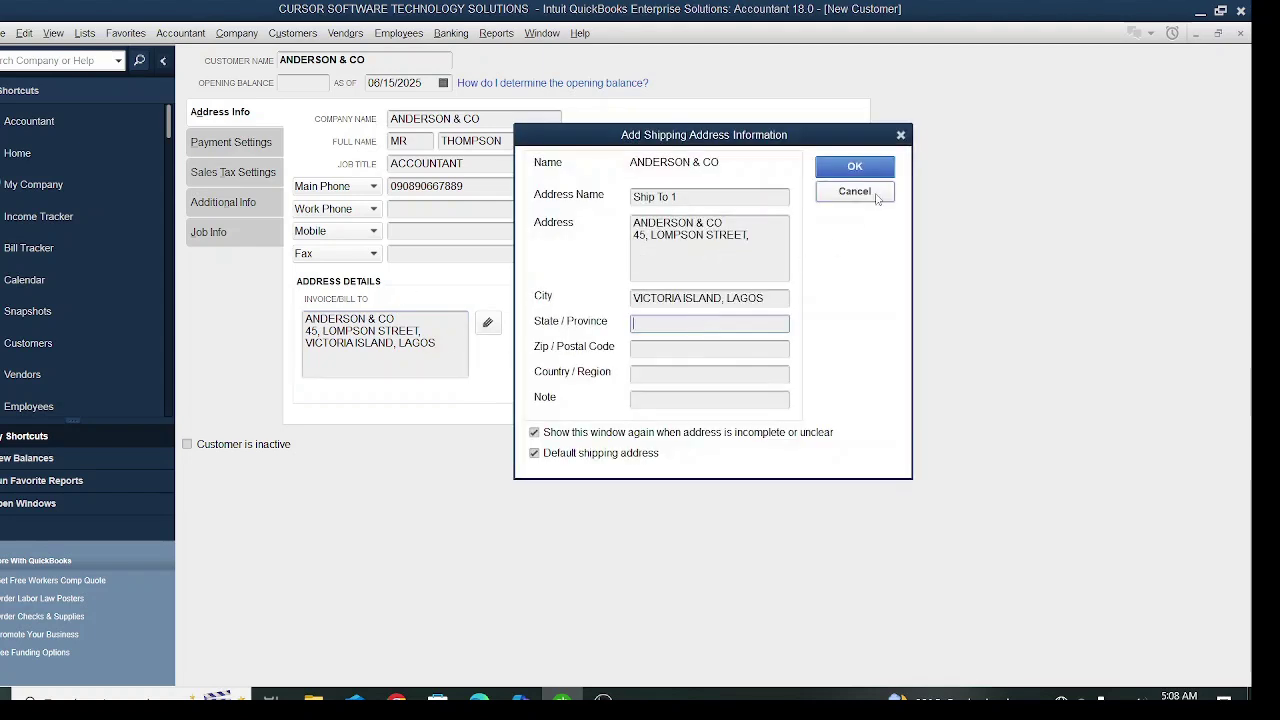
left_click(855, 166)
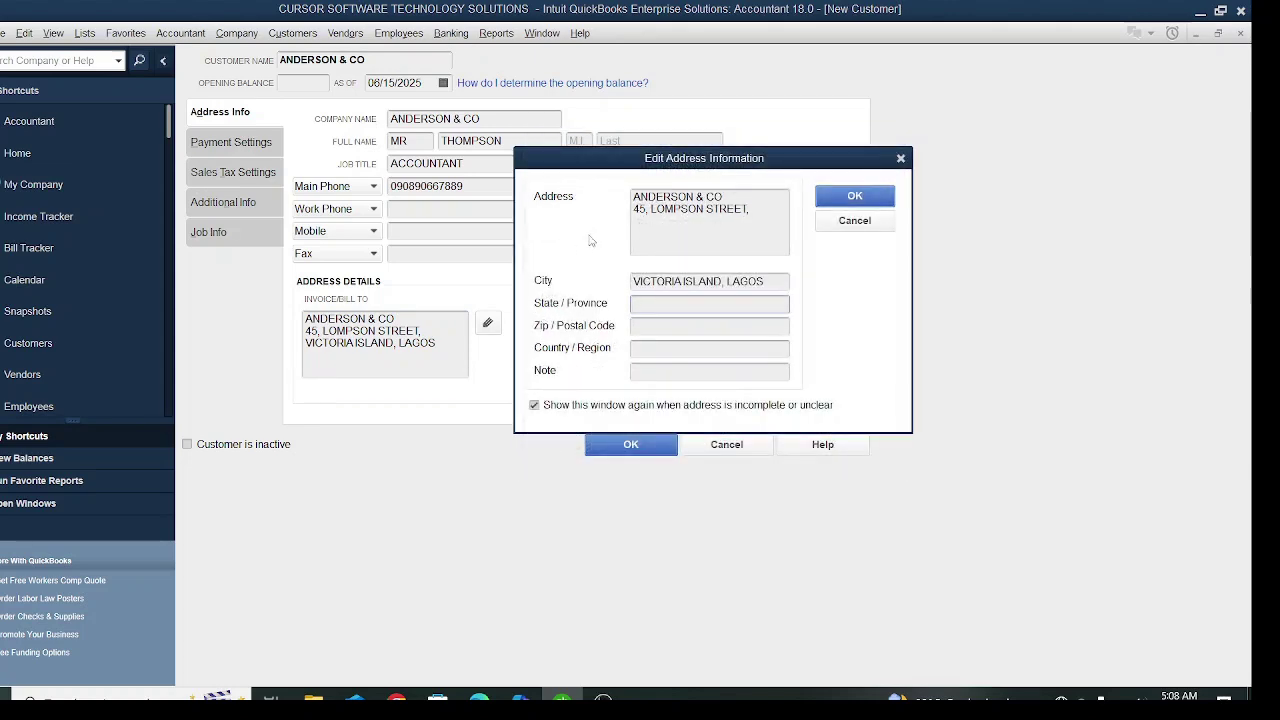
left_click(860, 197)
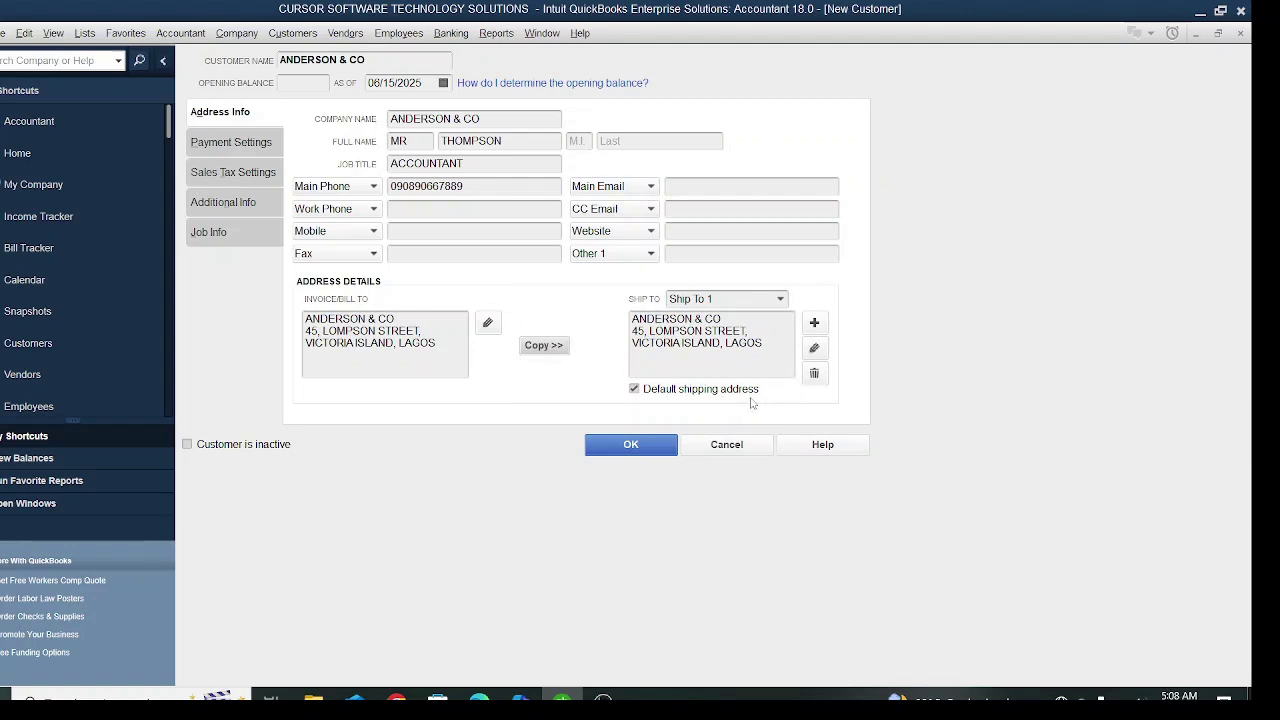
- Add Ship To 2 with the second street address and save it as a non-default address
left_click(815, 326)
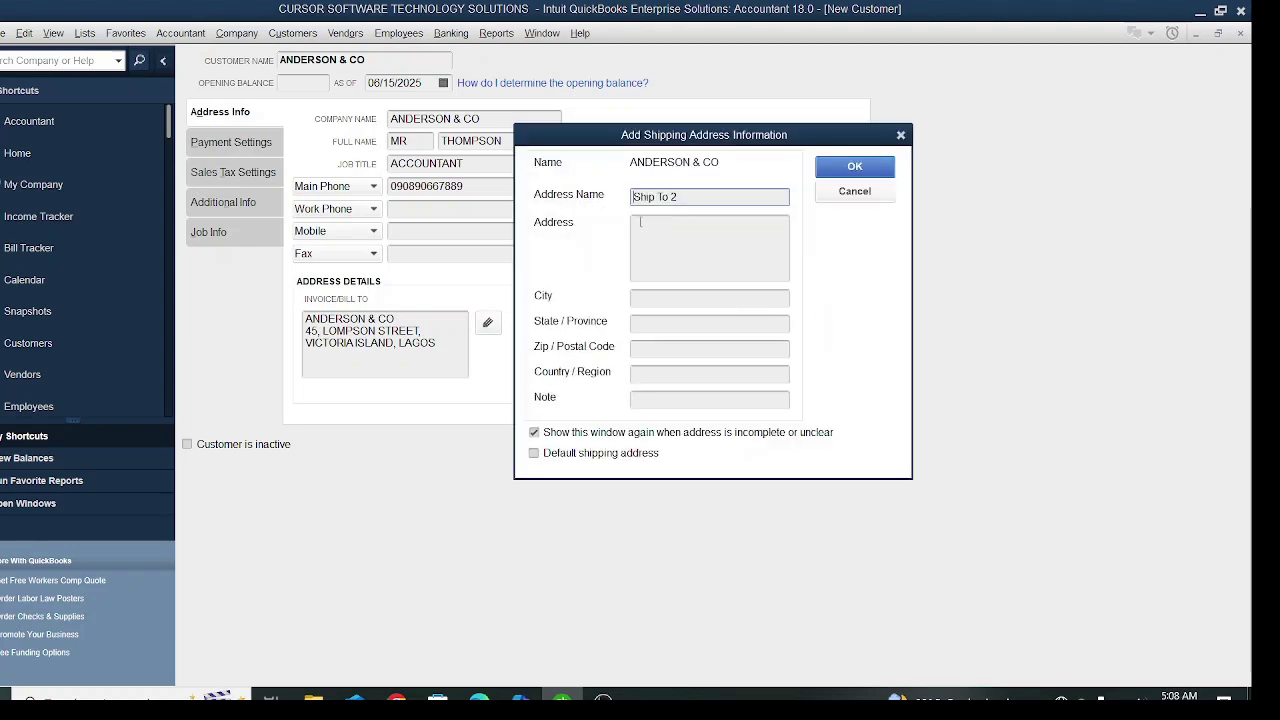
left_click(648, 230)
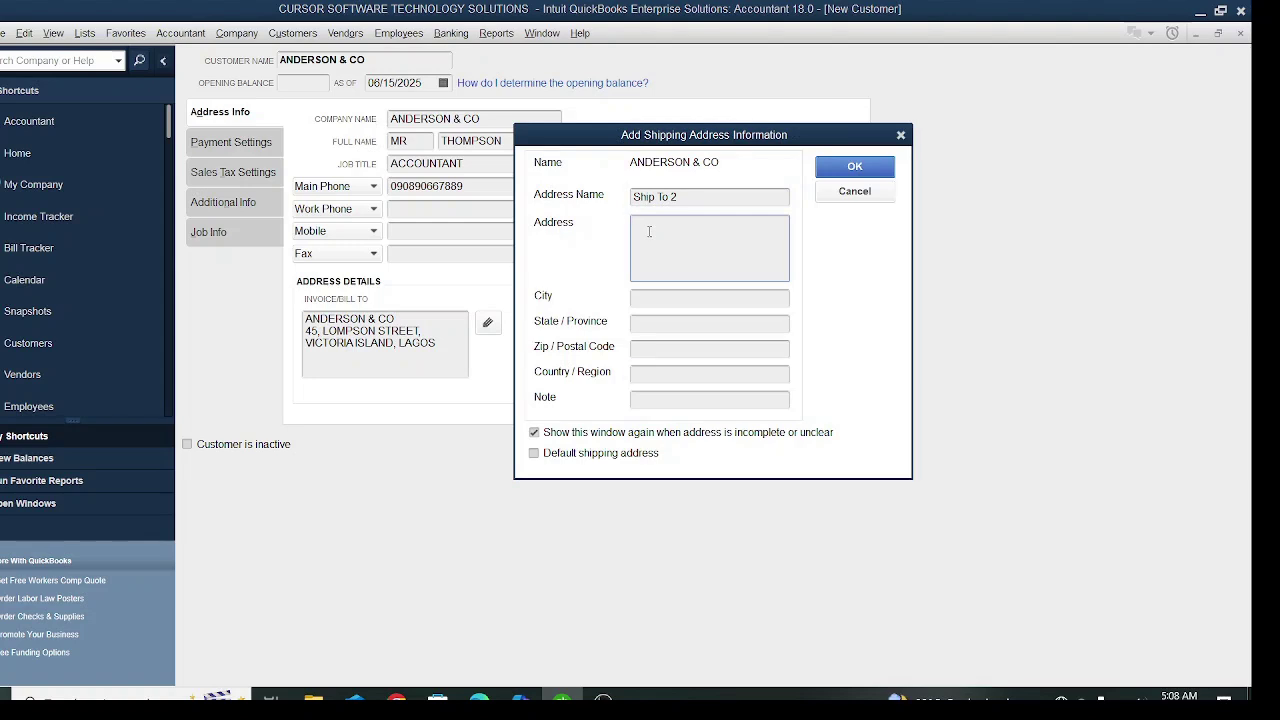
left_click(855, 166)
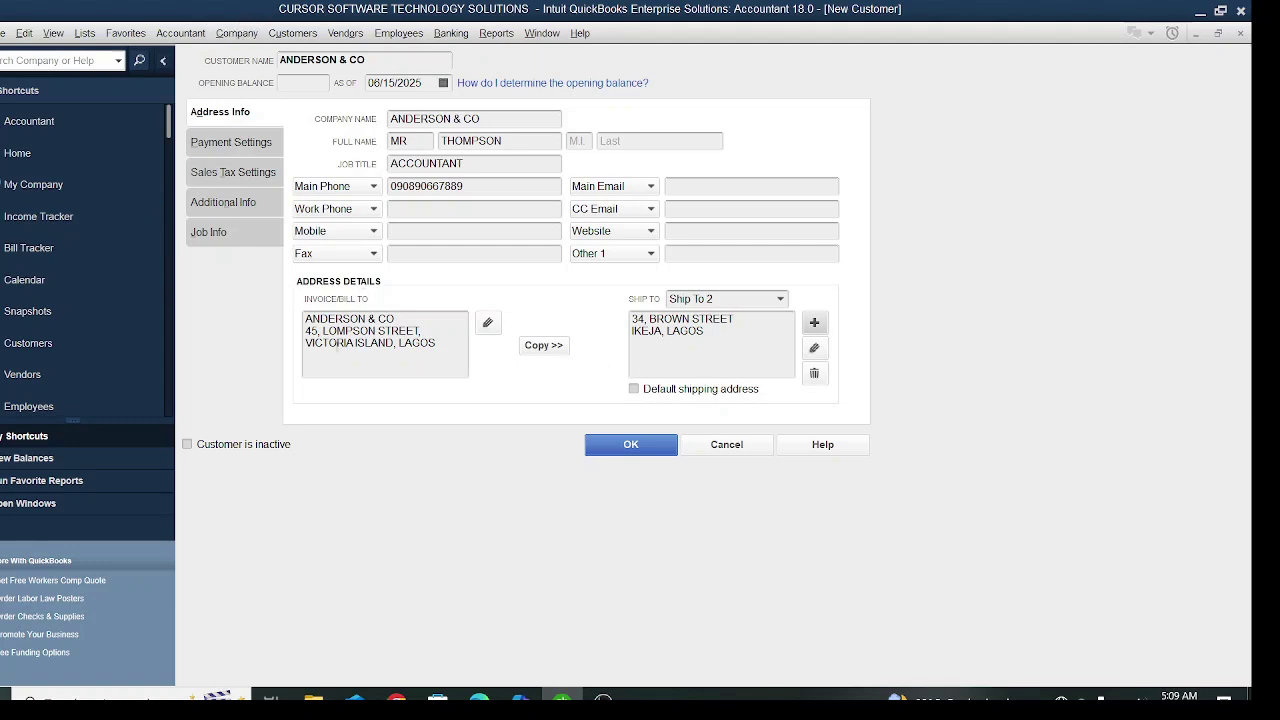
- Set a 7,000.00 credit limit in Payment Settings, leaving payment terms unchanged
left_click(229, 175)
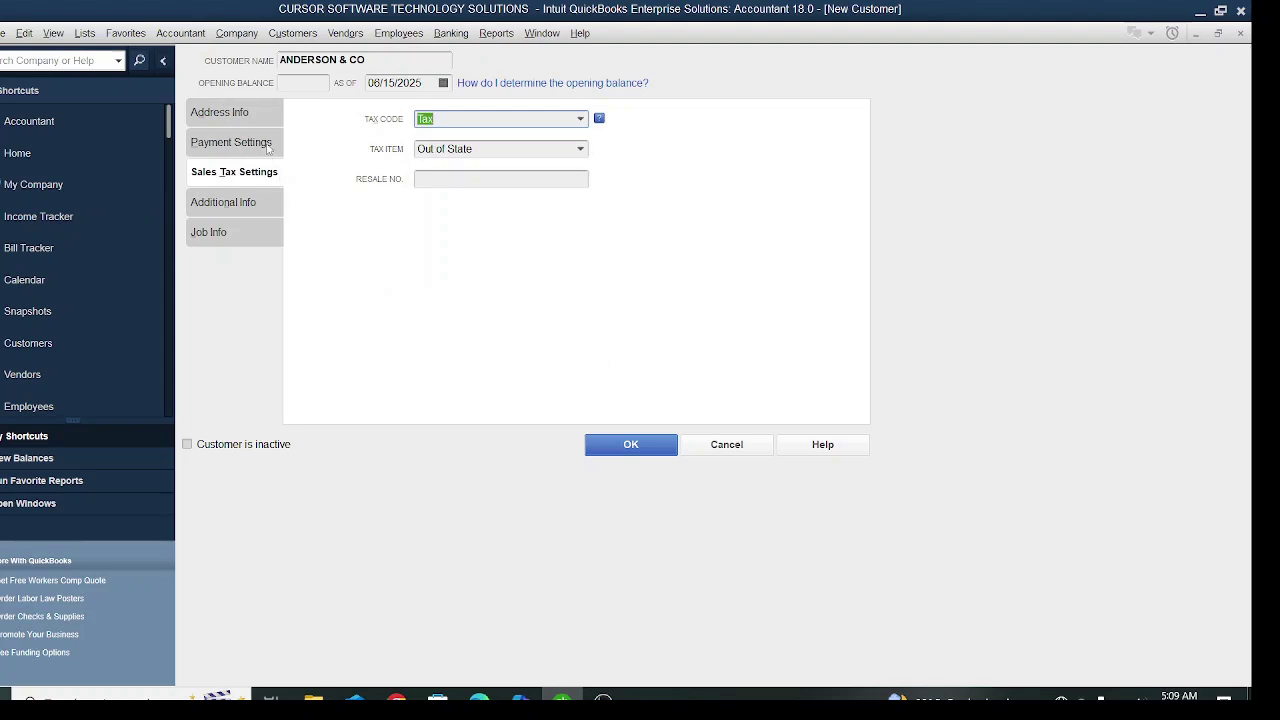
left_click(260, 145)
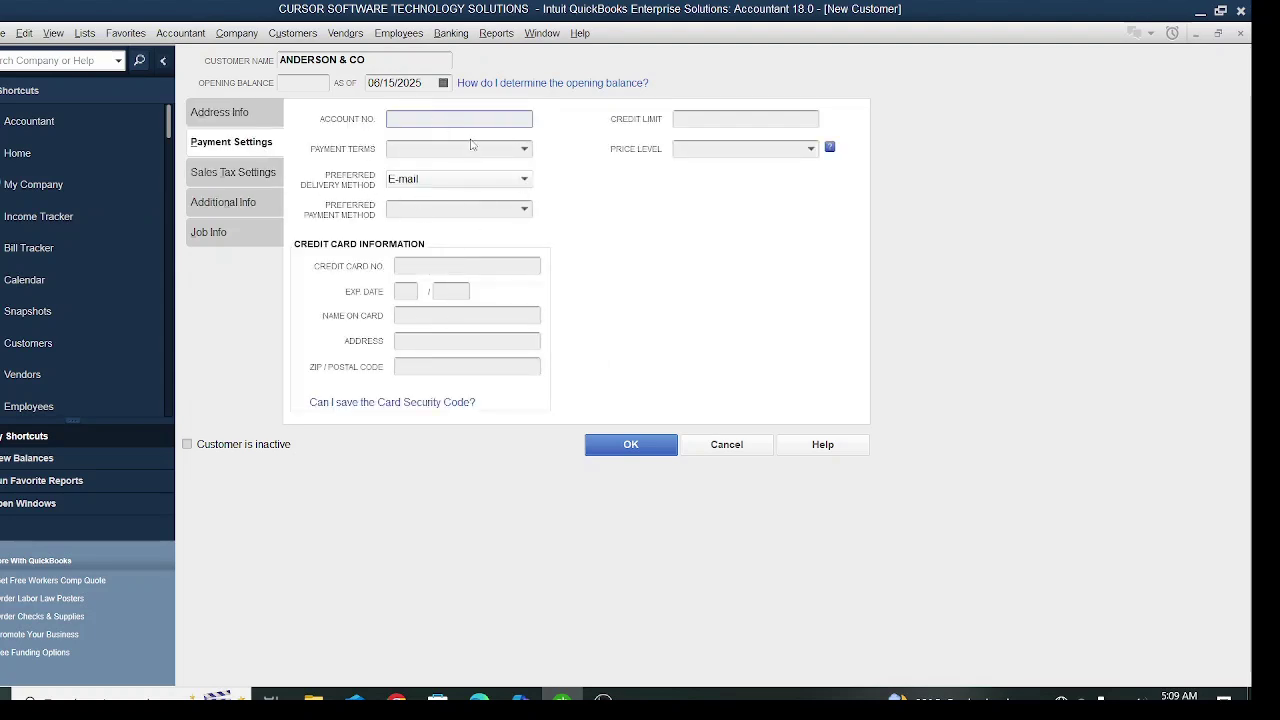
left_click(524, 150)
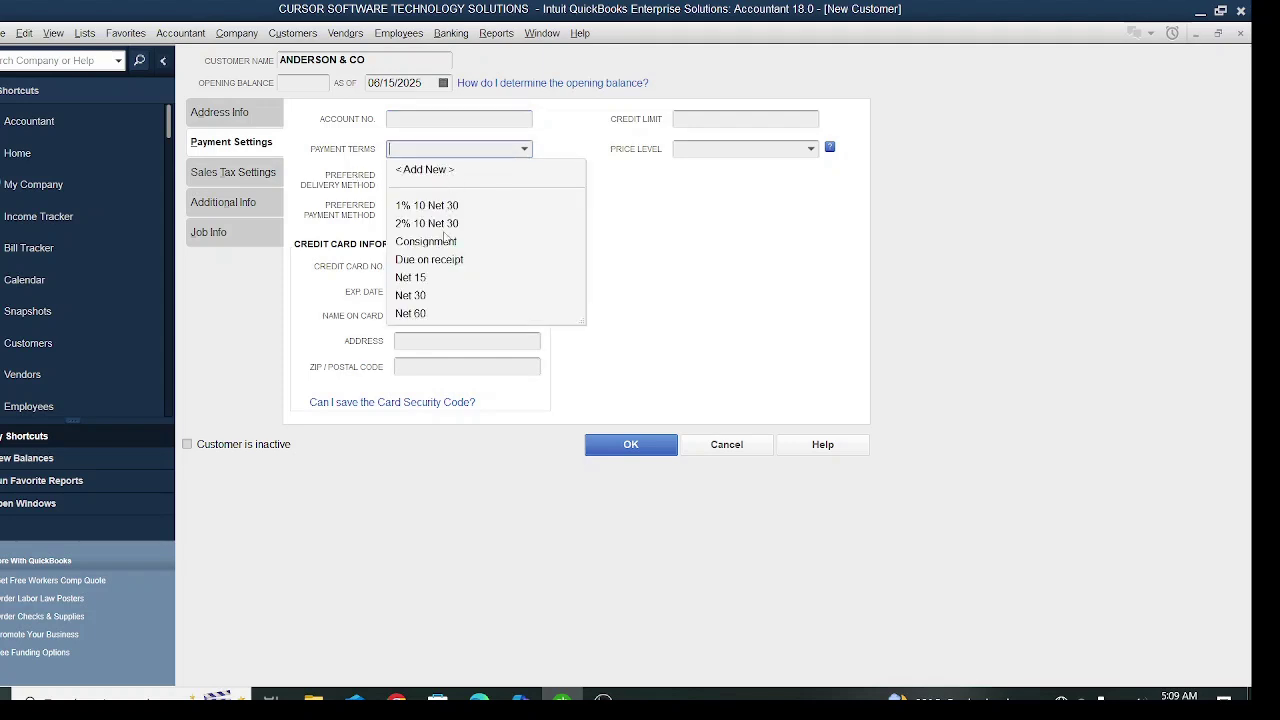
left_click(526, 150)
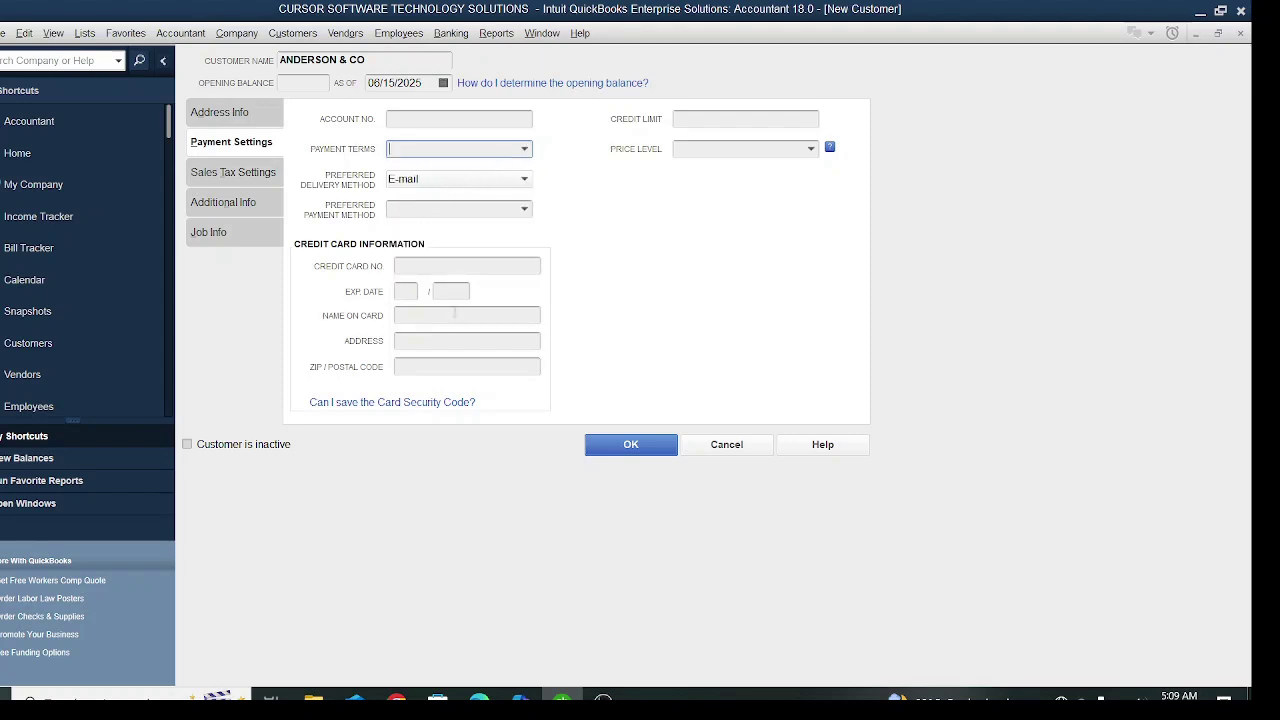
left_click(715, 118)
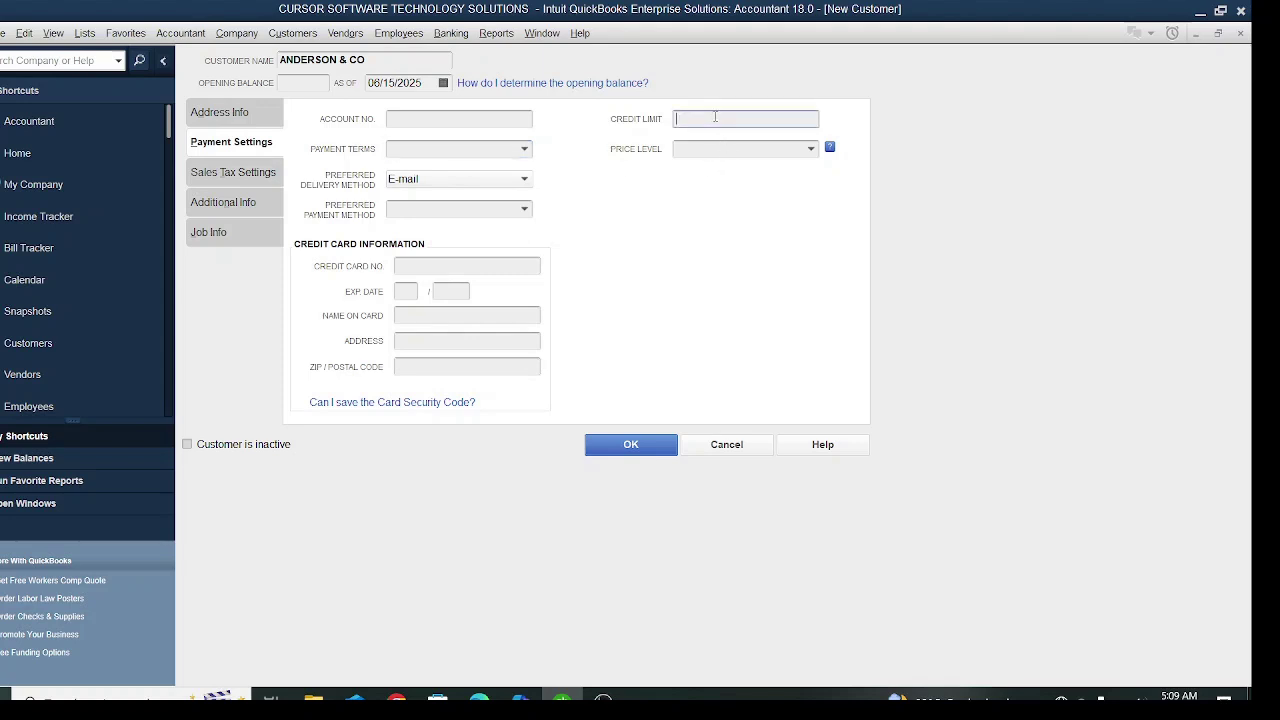
type("7000")
key("Tab")
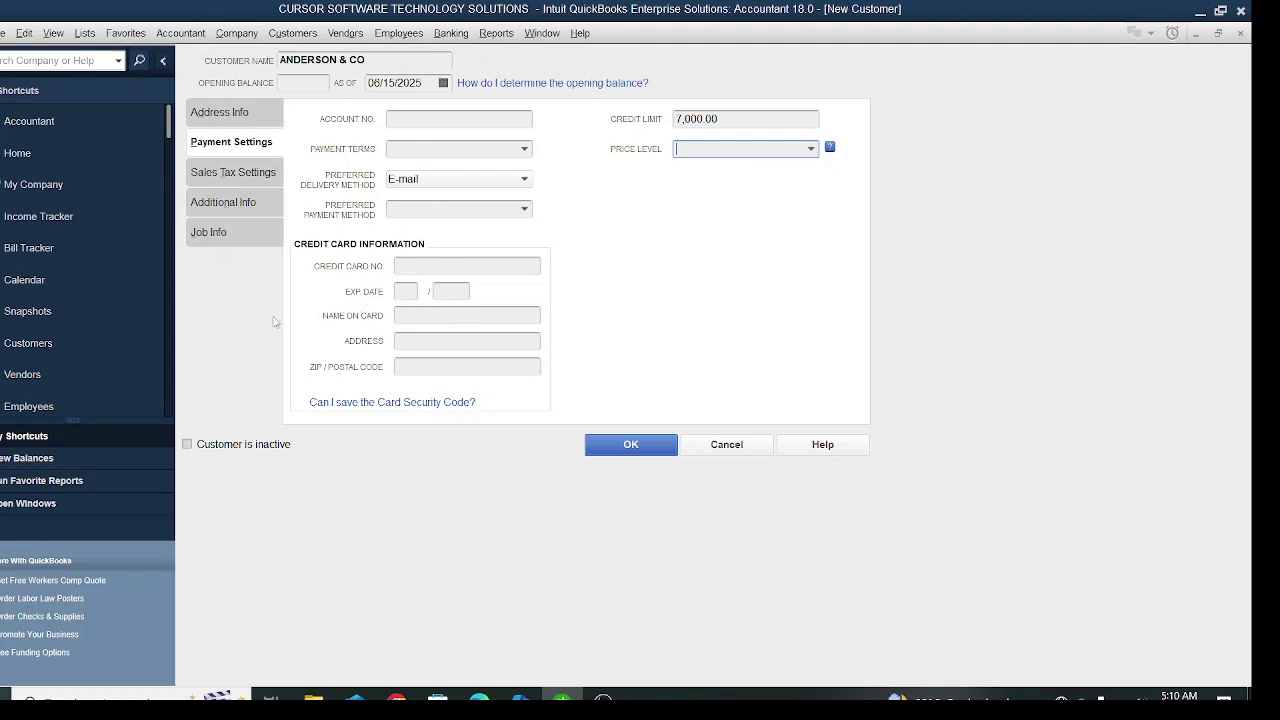
- Set ANDERSON & CO's sales tax code to Non, making the customer non-taxable
left_click(231, 175)
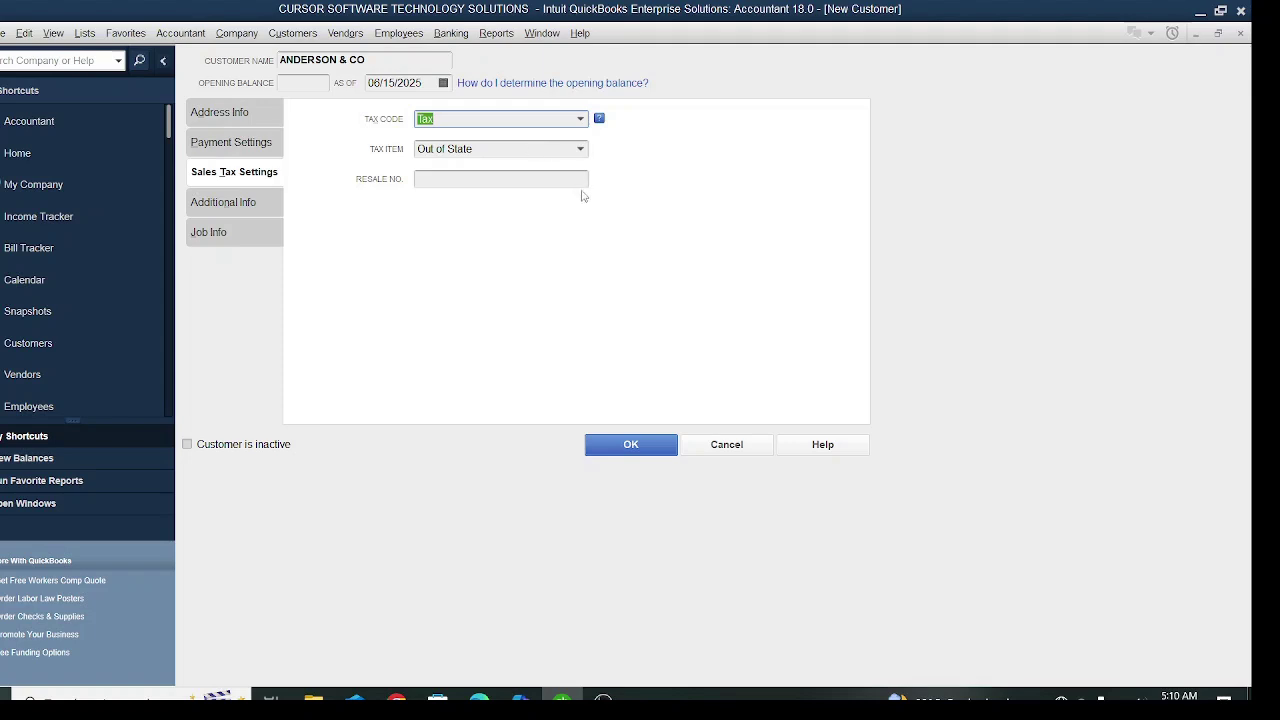
left_click(580, 122)
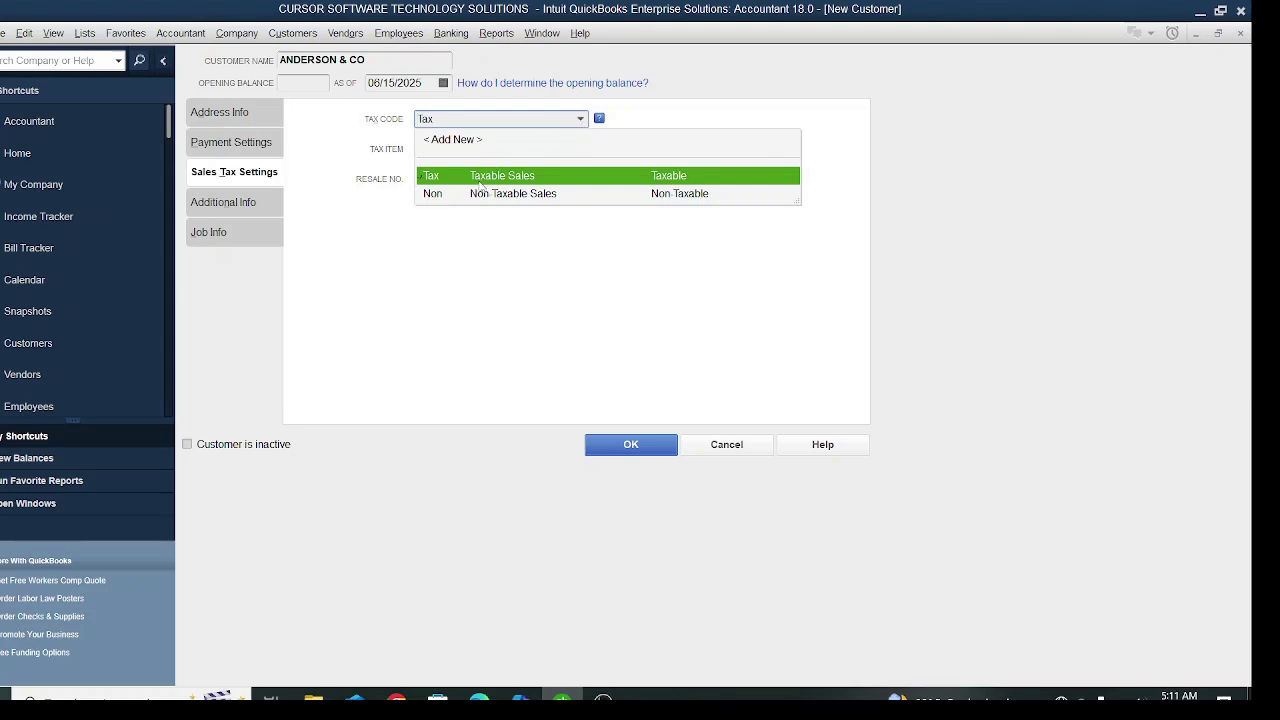
left_click(478, 178)
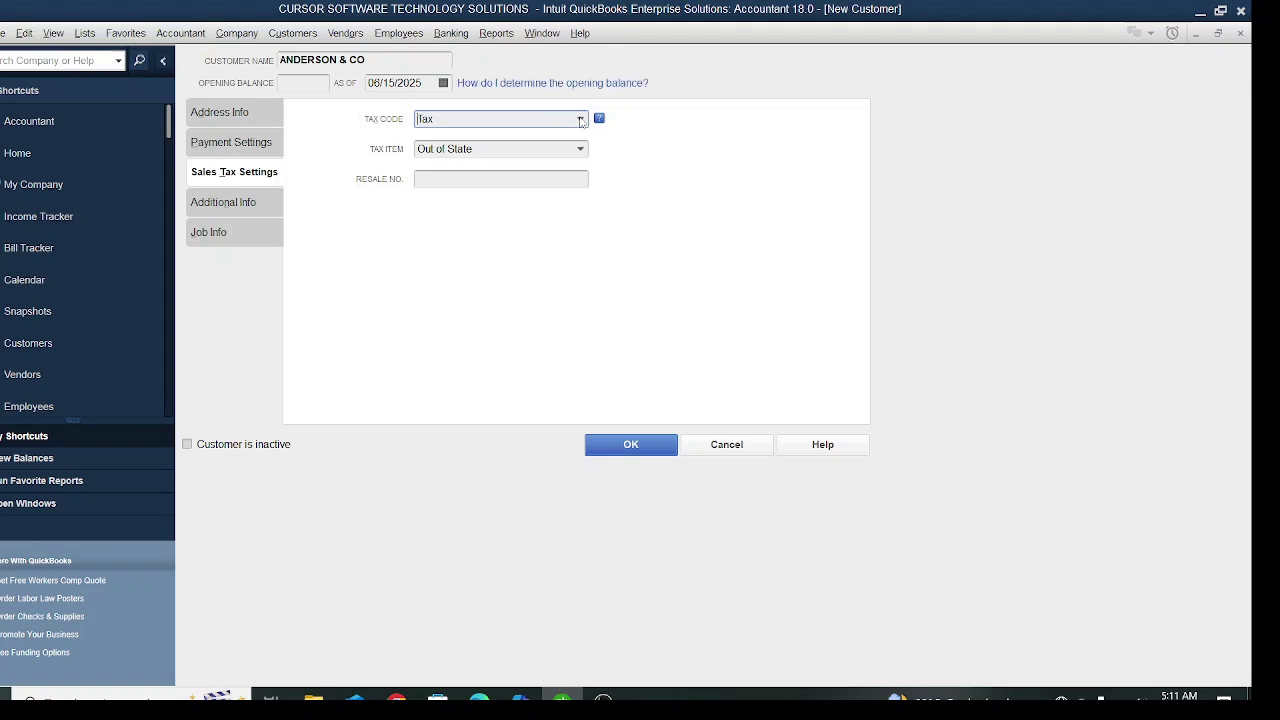
left_click(580, 119)
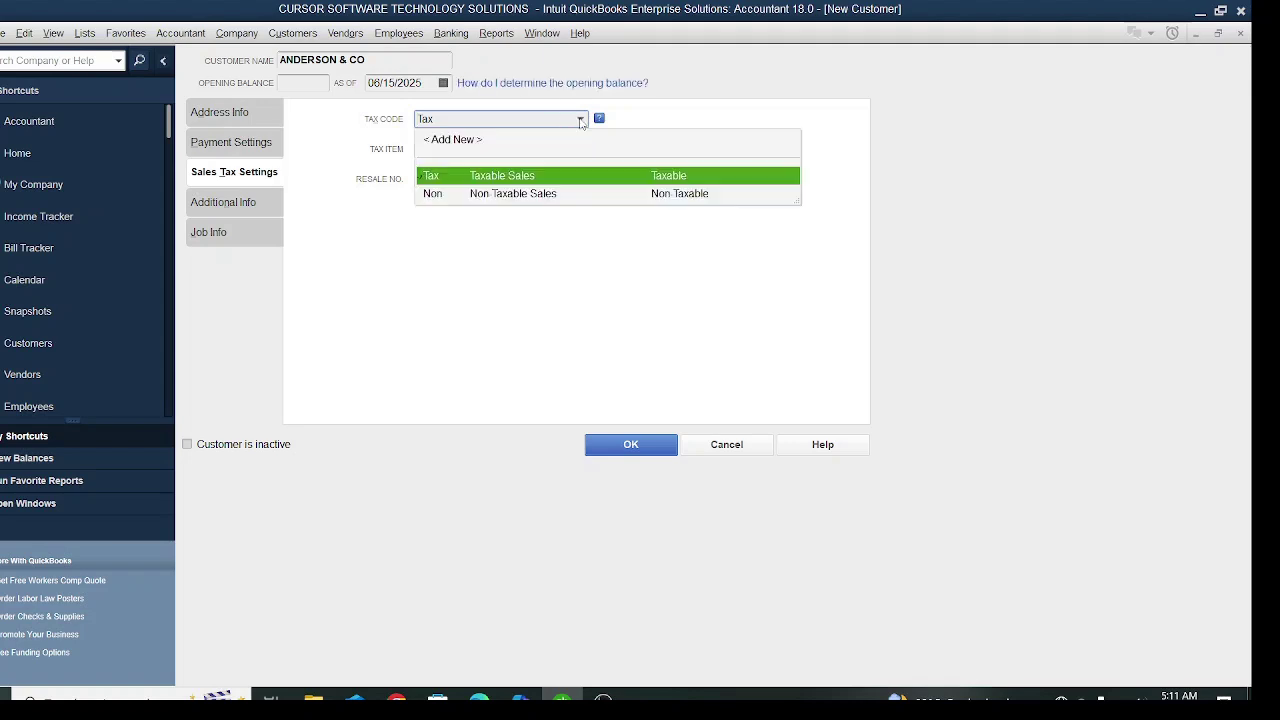
left_click(518, 200)
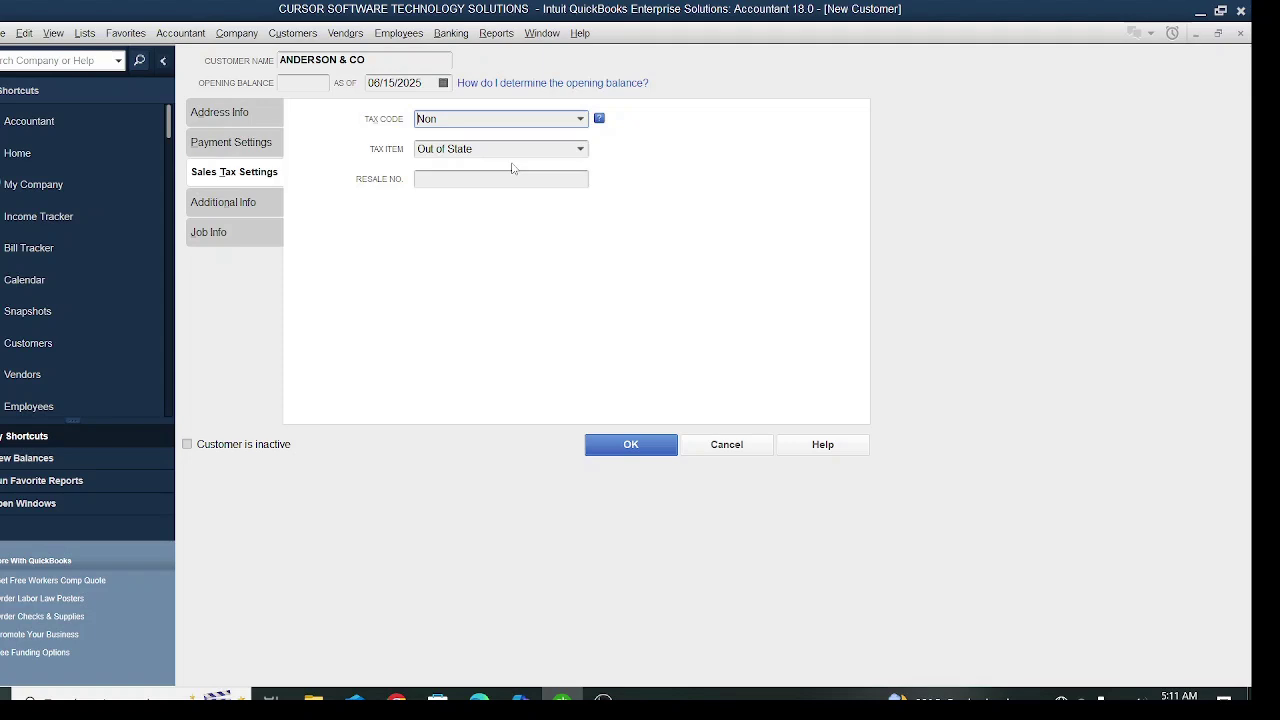
left_click(250, 206)
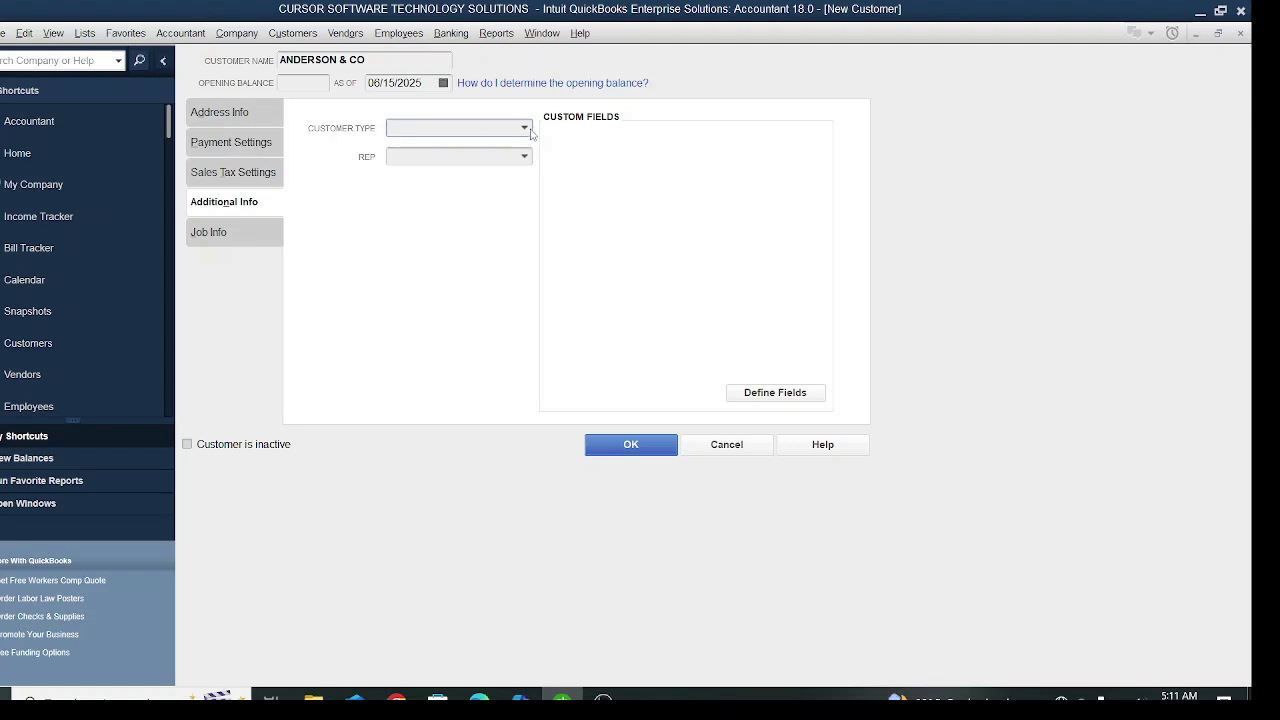
- Create a new customer type named SOUTHWEST from the Customer Type list
left_click(524, 128)
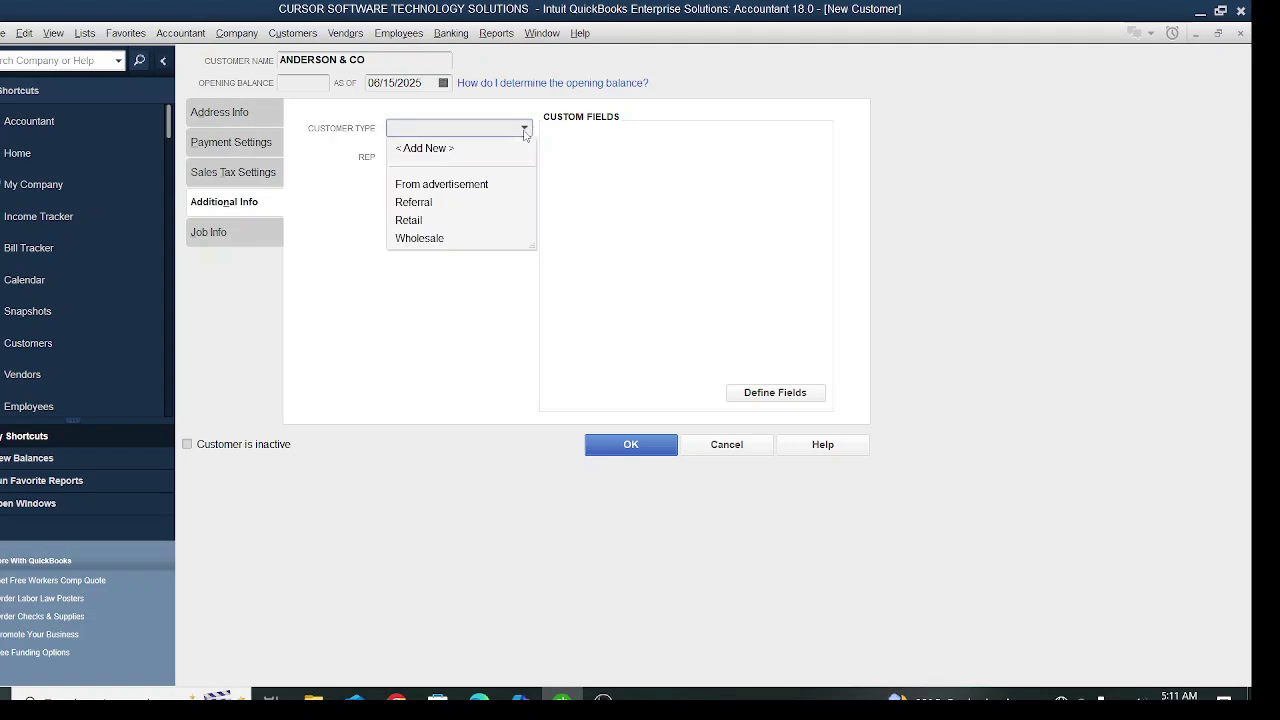
left_click(416, 240)
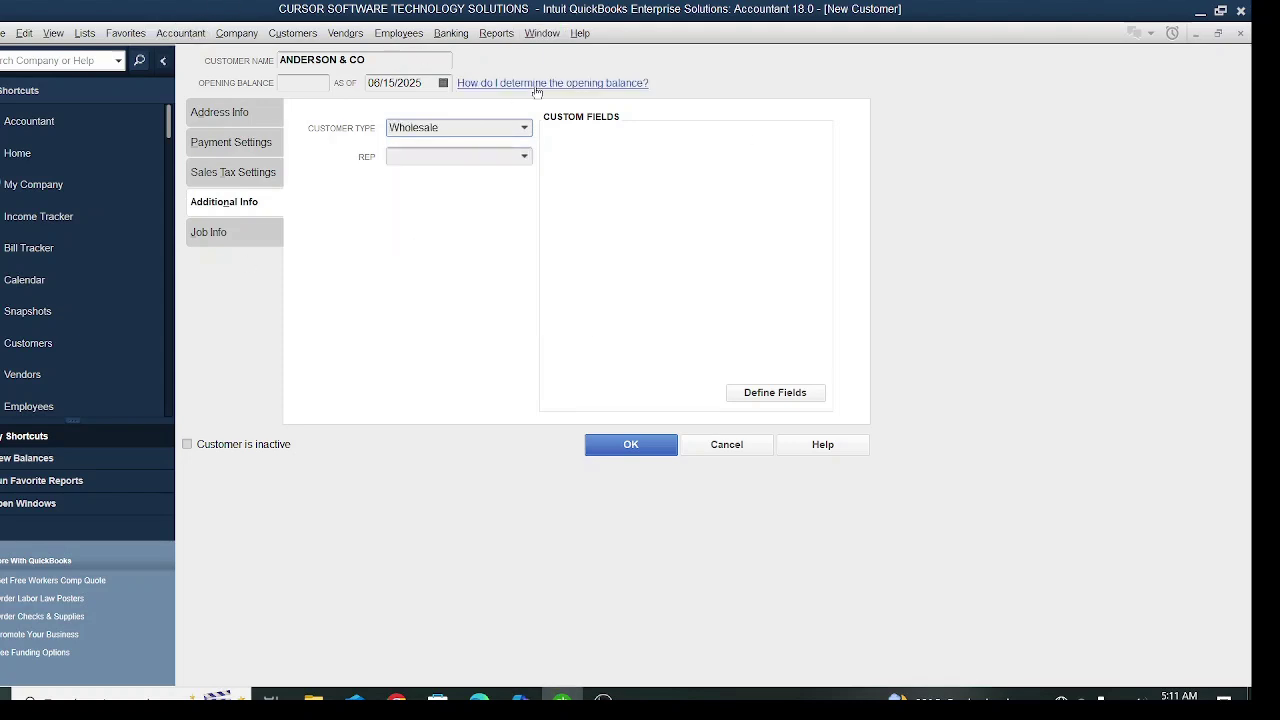
left_click(524, 129)
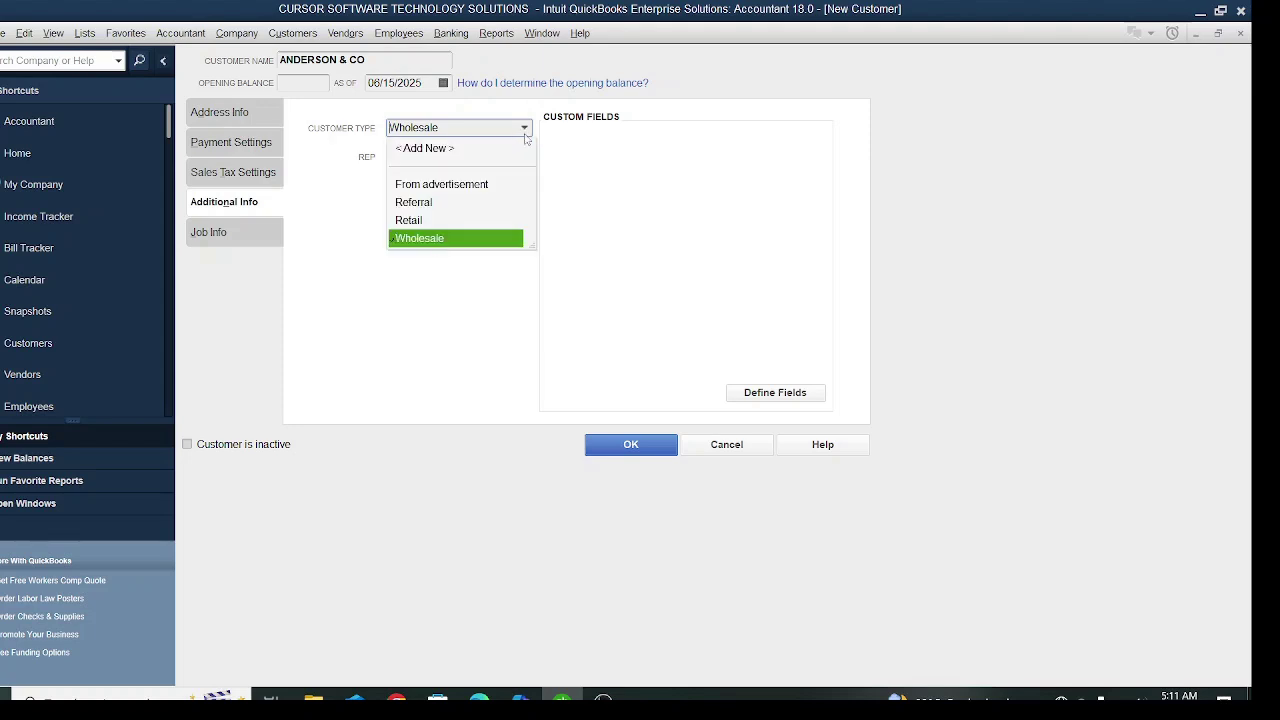
left_click(422, 221)
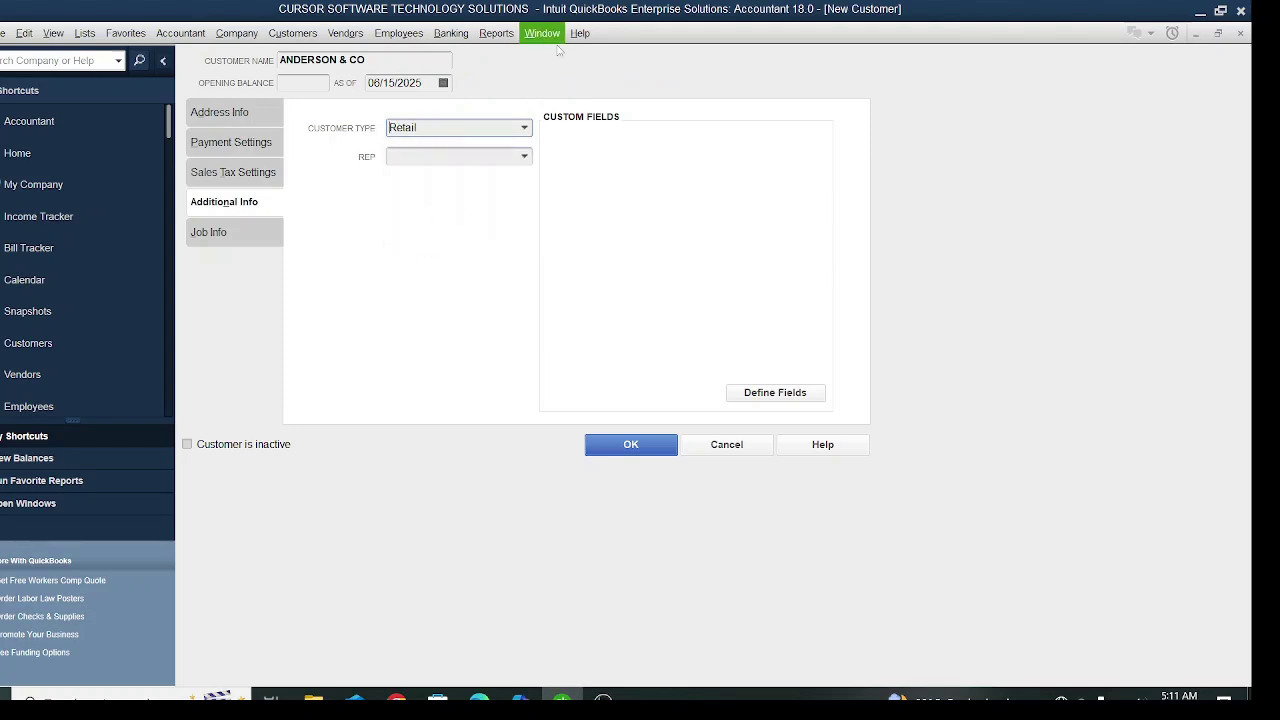
left_click(527, 134)
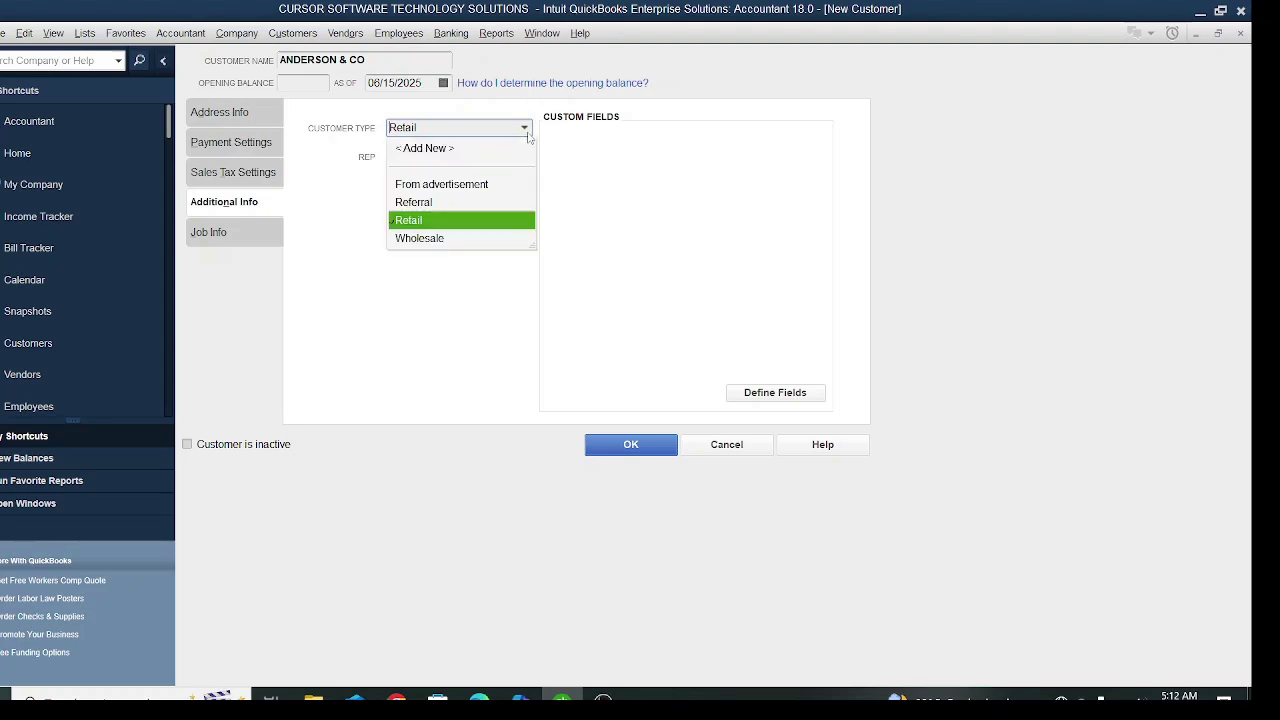
left_click(412, 148)
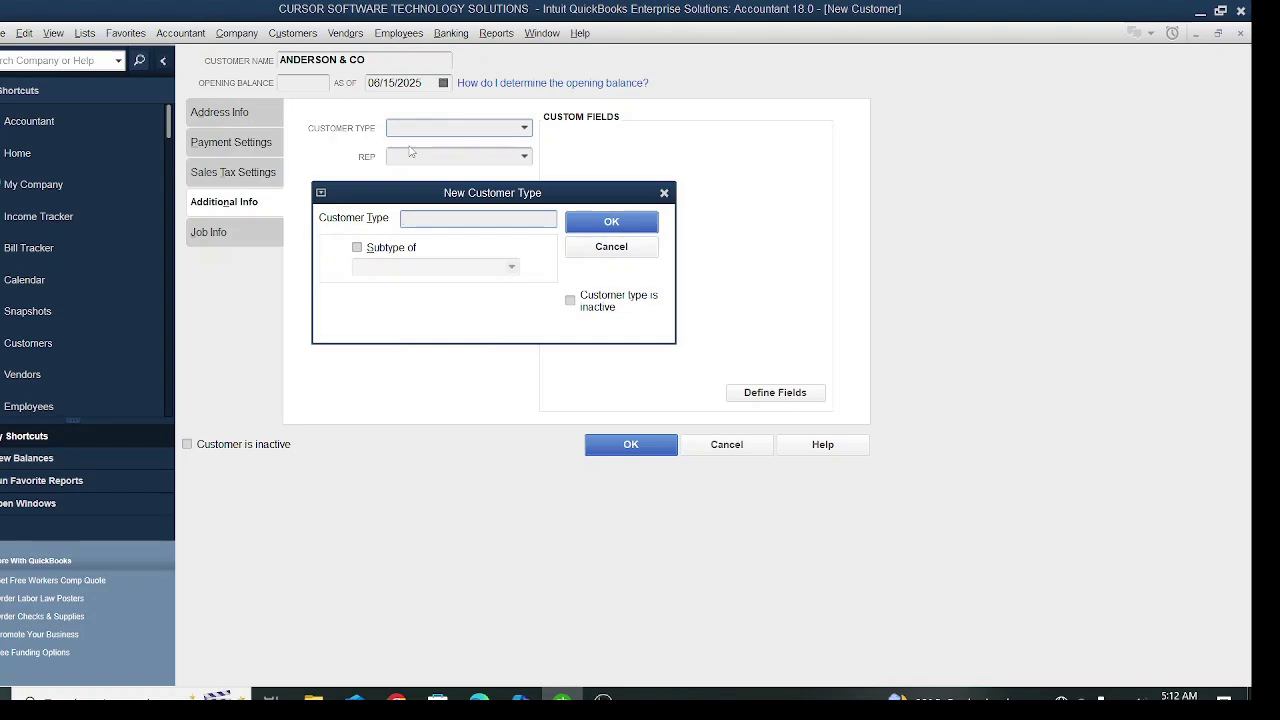
type("SOUTHWEST")
left_click(645, 221)
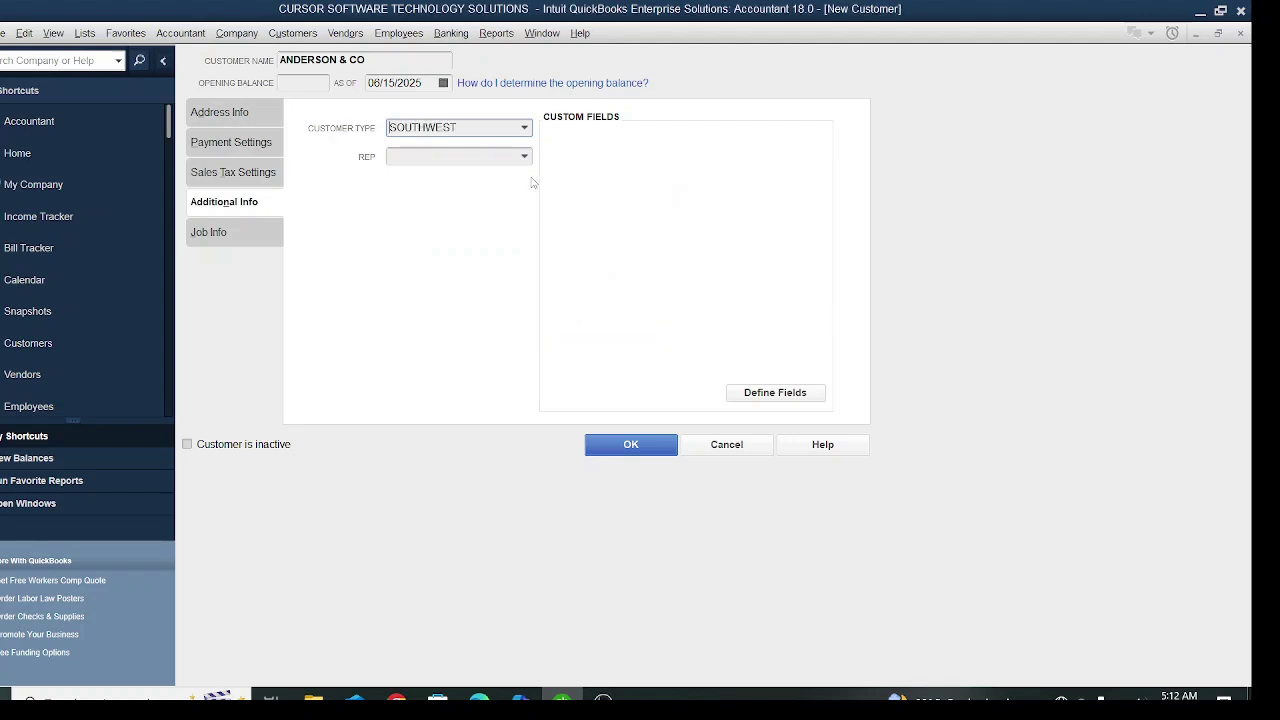
- Keep SOUTHWEST as the customer type and begin adding a new sales rep
left_click(524, 128)
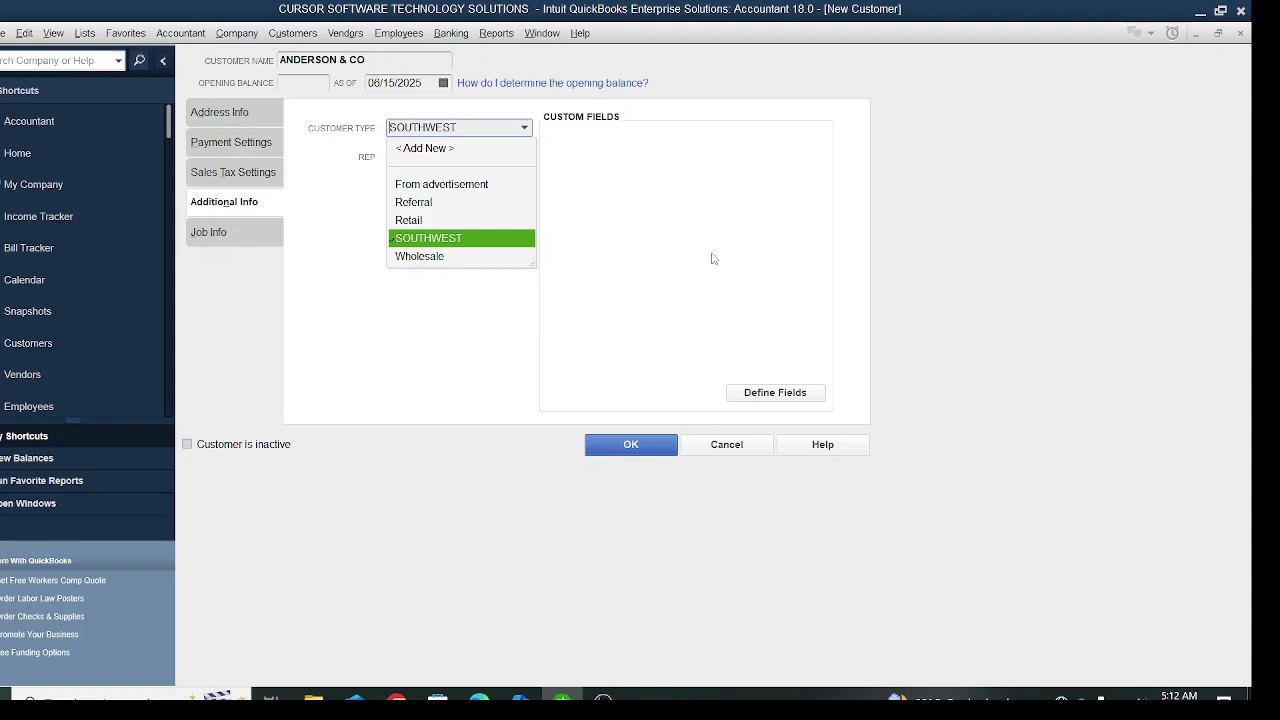
left_click(466, 240)
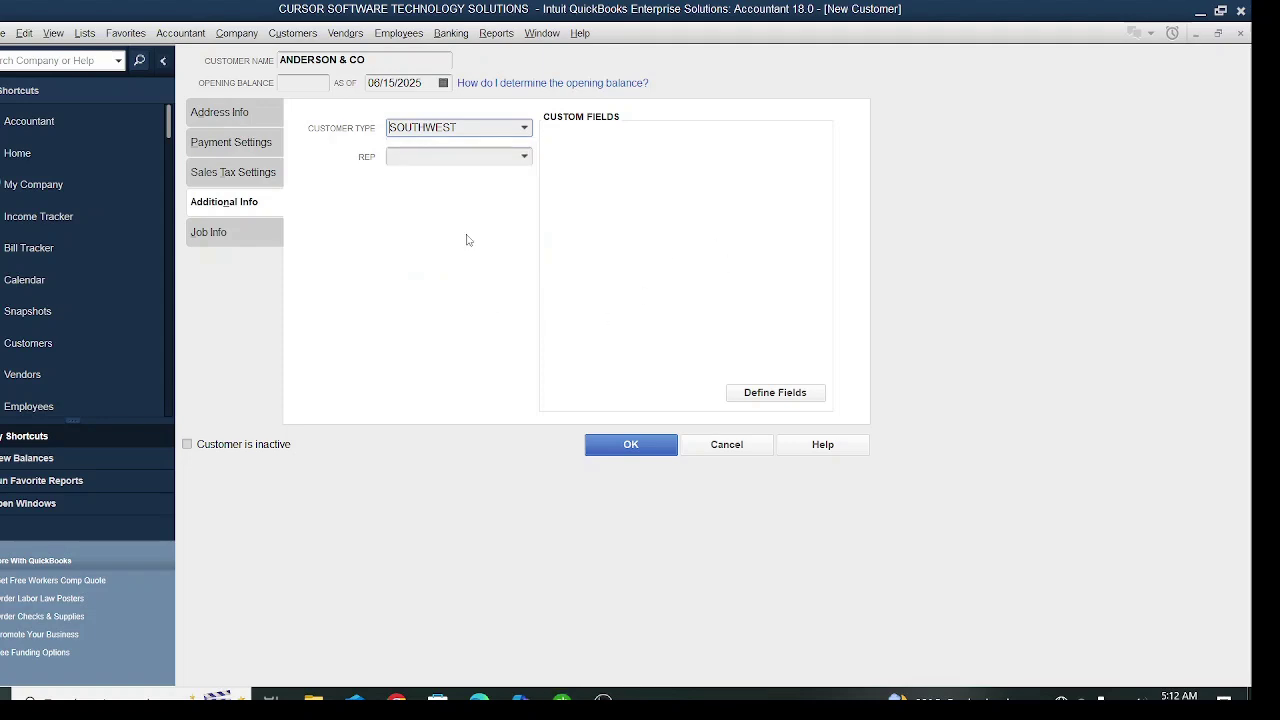
left_click(526, 158)
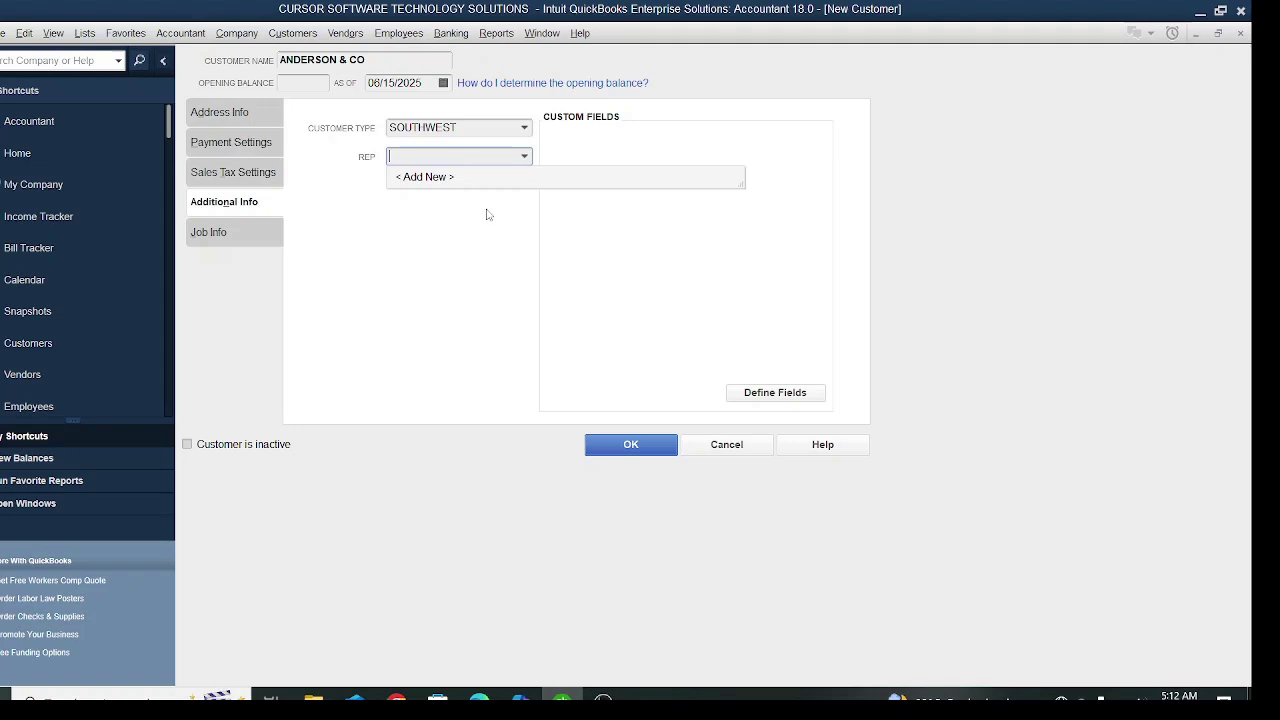
left_click(428, 180)
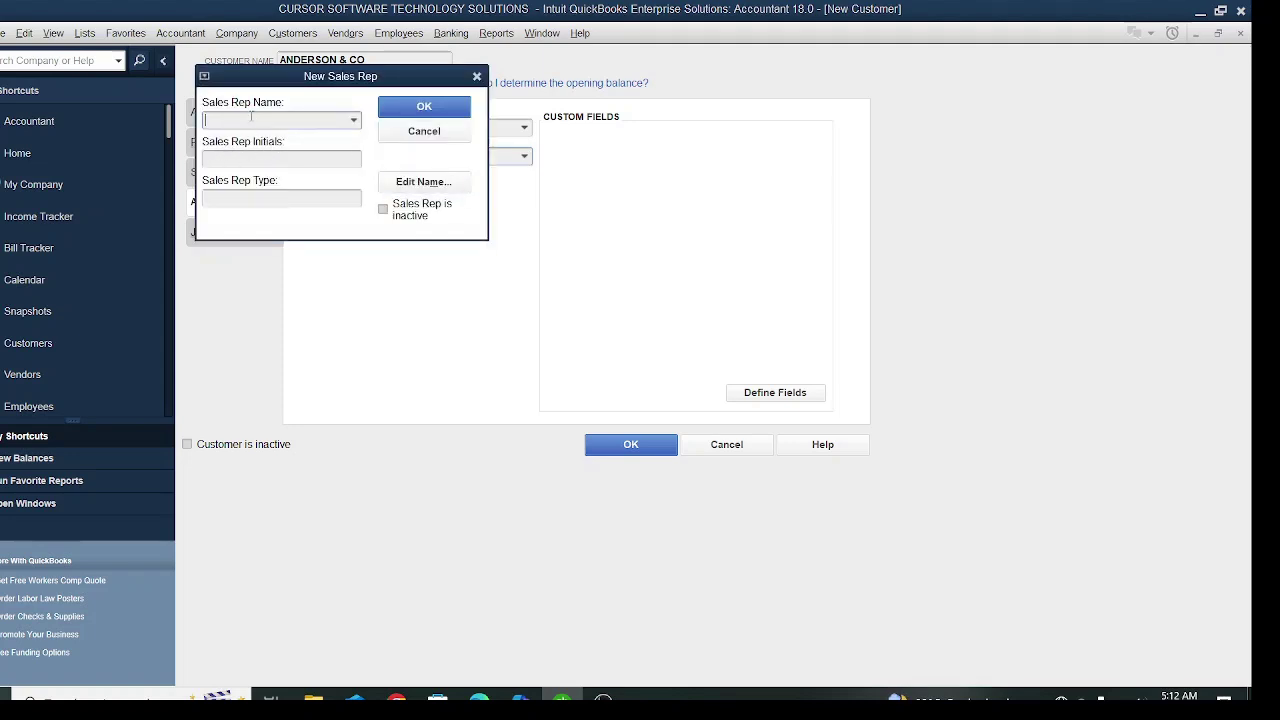
- Add BROWN TEA as a new Other-type sales rep and assign it to ANDERSON & CO
type("B")
type("W")
key("BackSpace")
type("ROWN TEA")
left_click(428, 113)
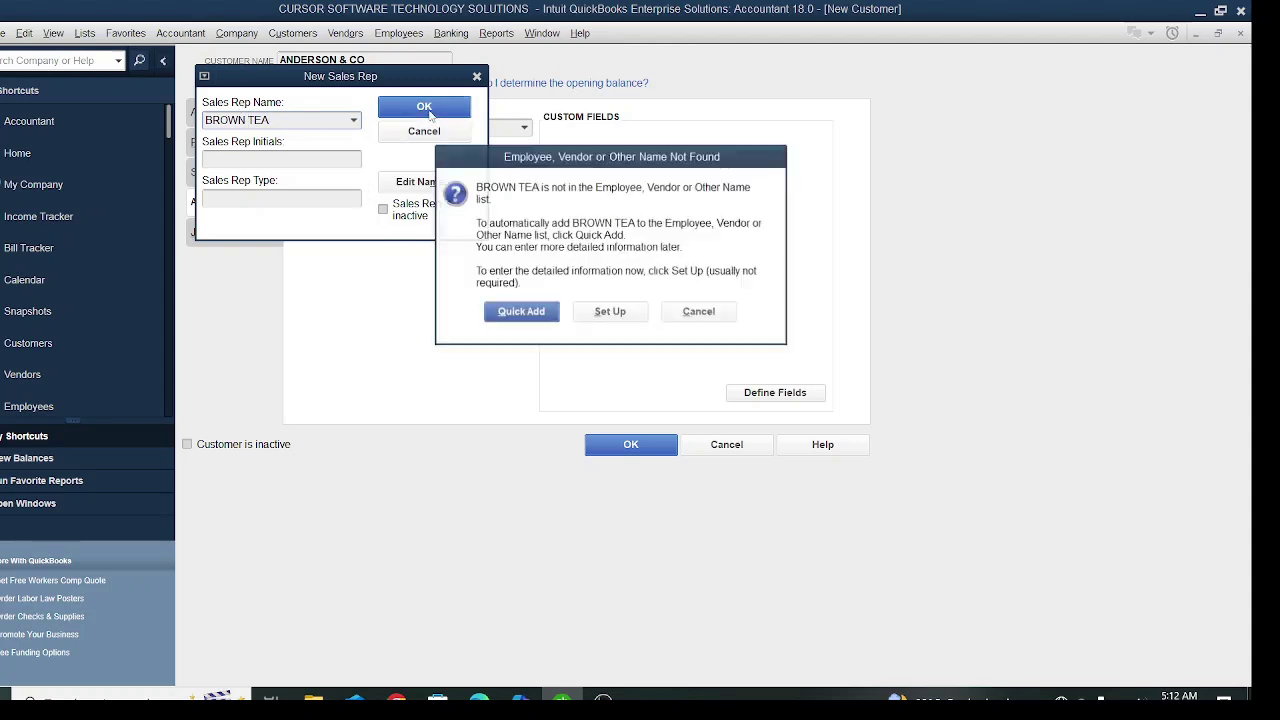
left_click(611, 315)
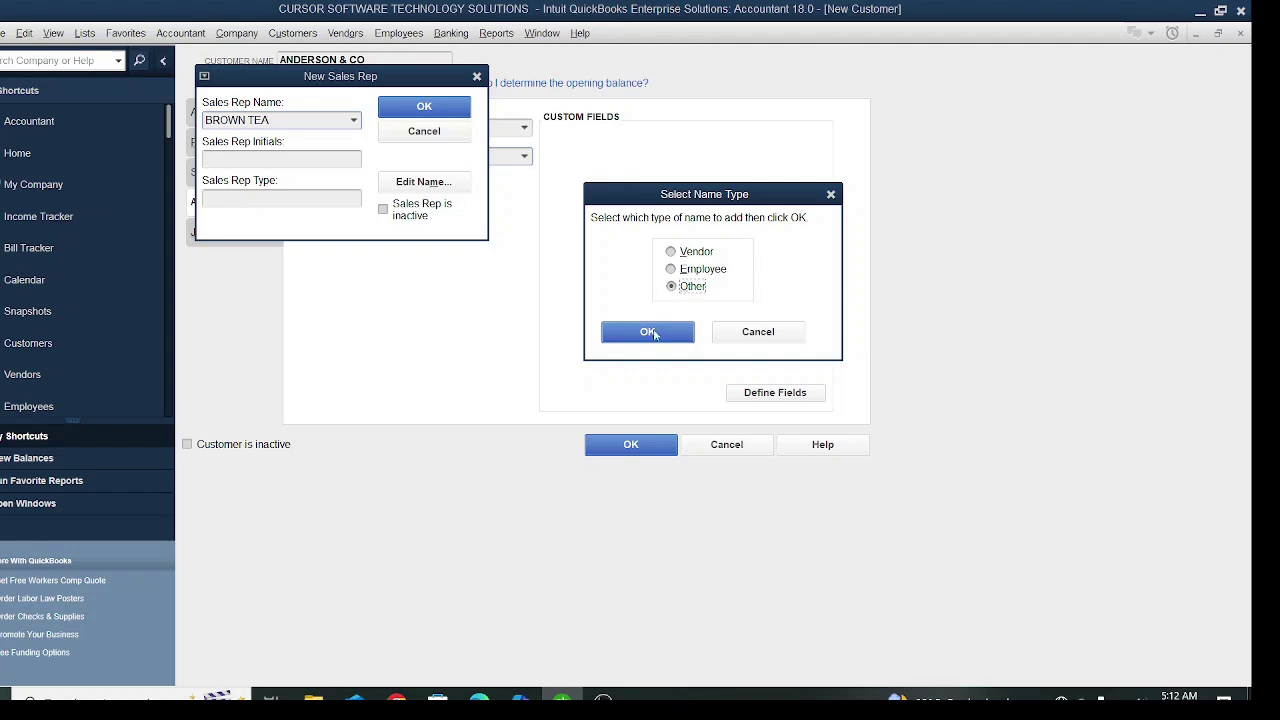
left_click(641, 336)
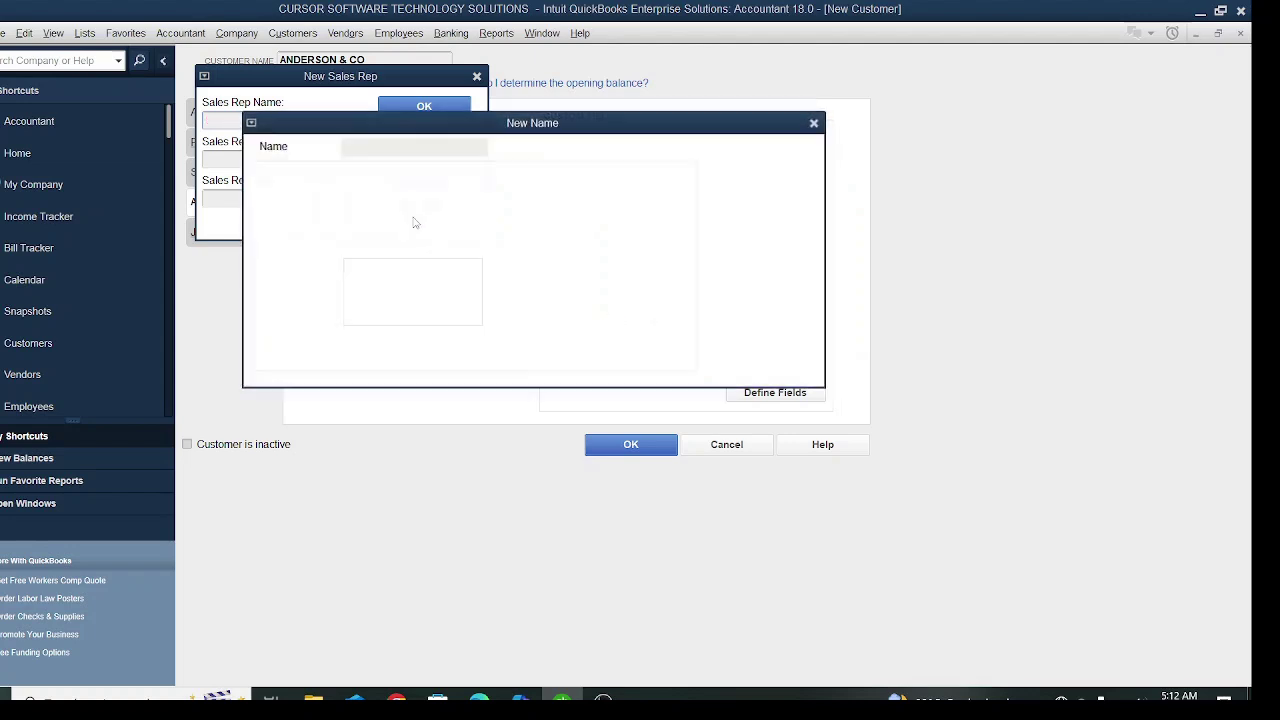
left_click(727, 162)
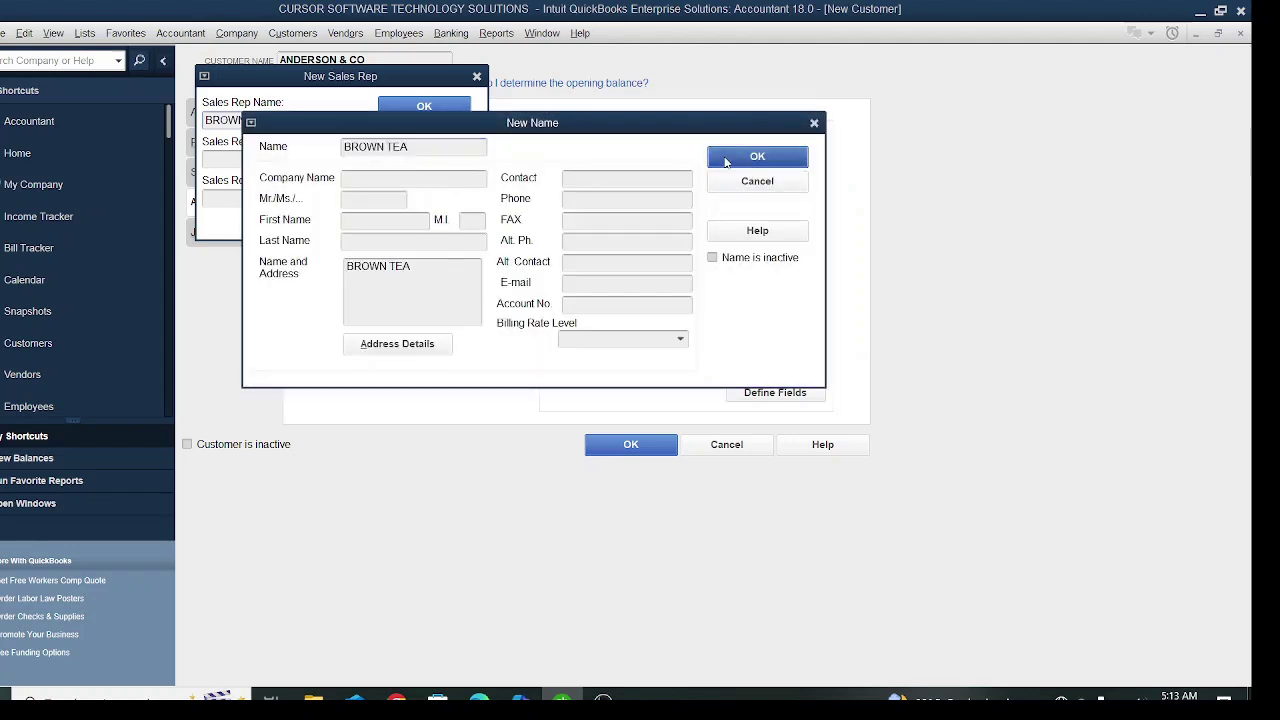
left_click(424, 108)
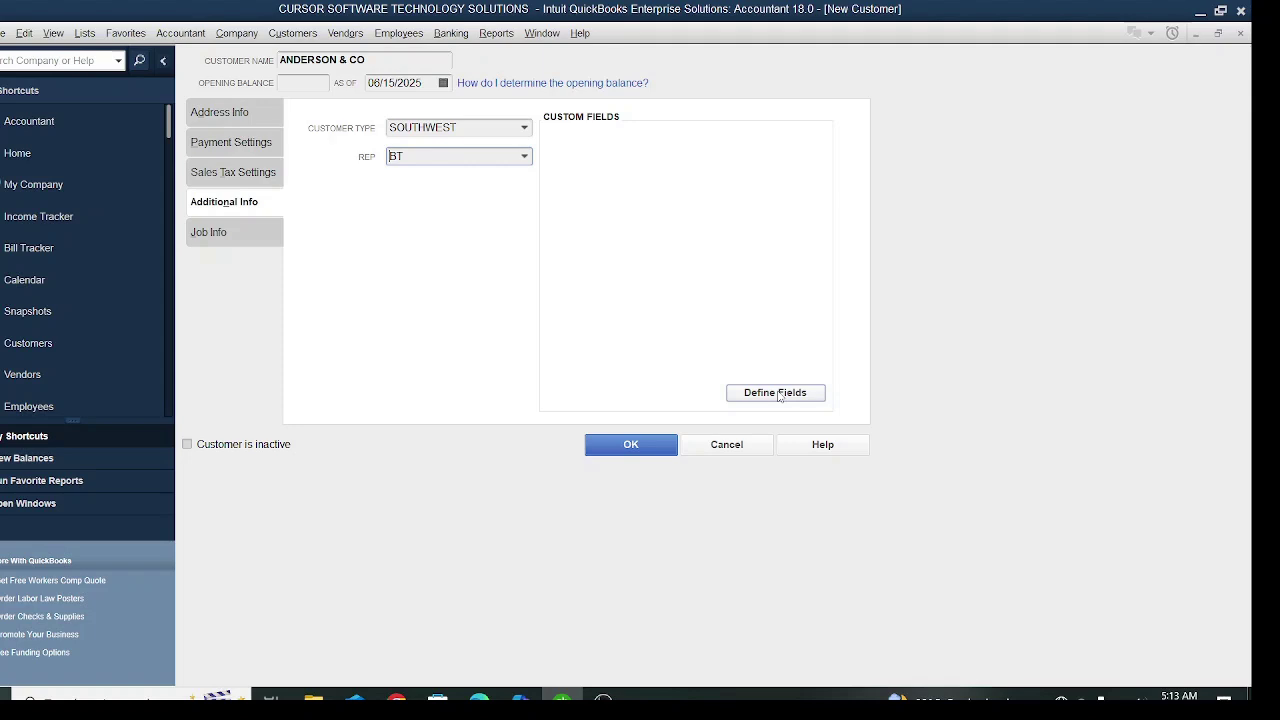
- Check the address details, then open Define Fields from Additional Info
left_click(234, 113)
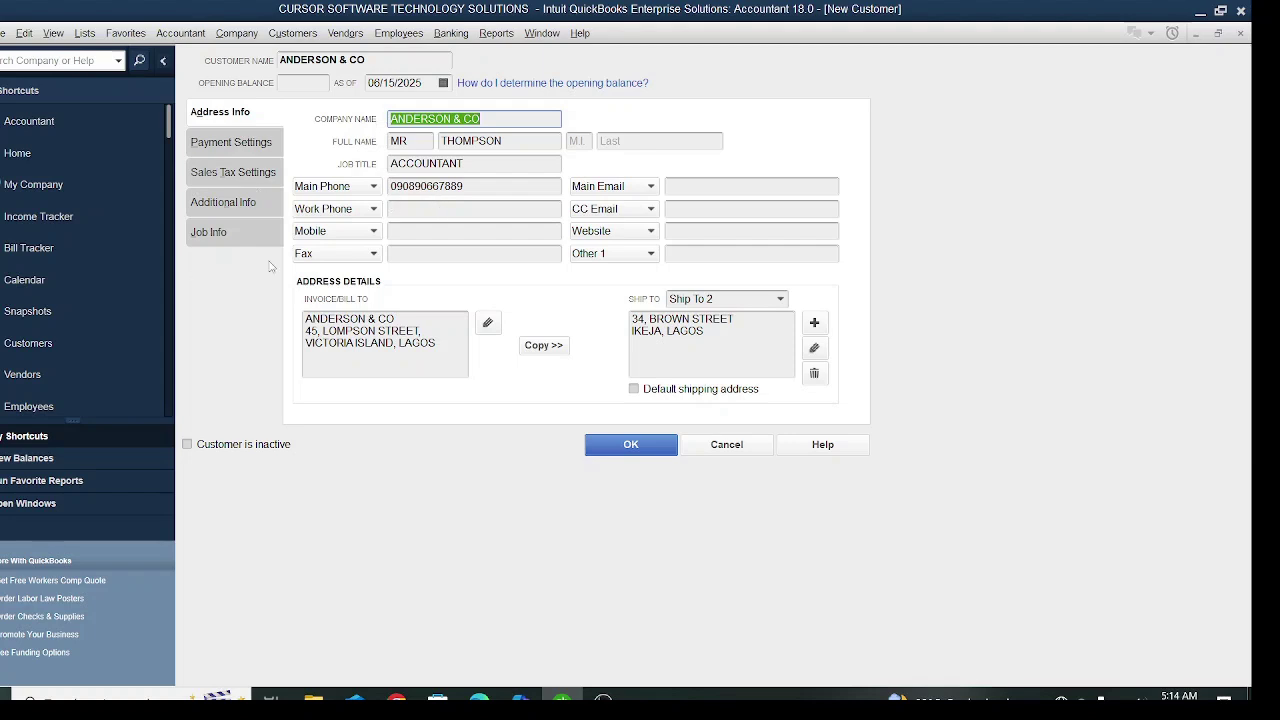
left_click(240, 204)
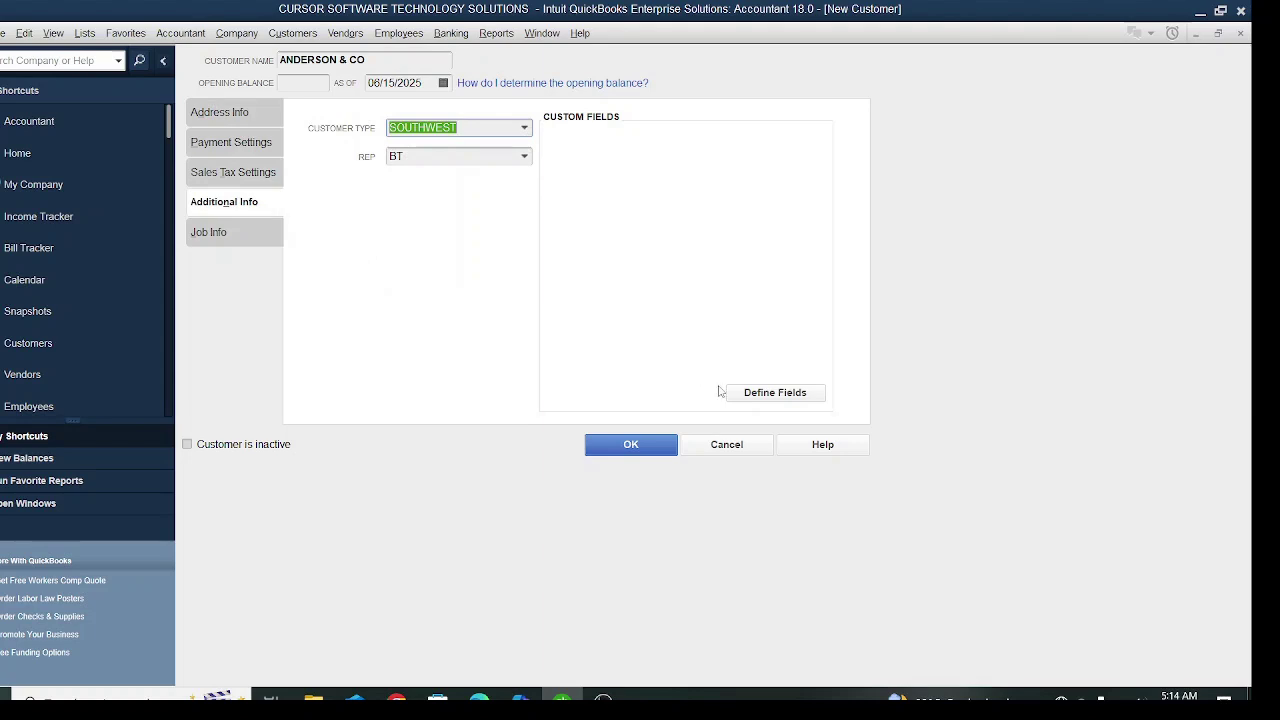
left_click(789, 396)
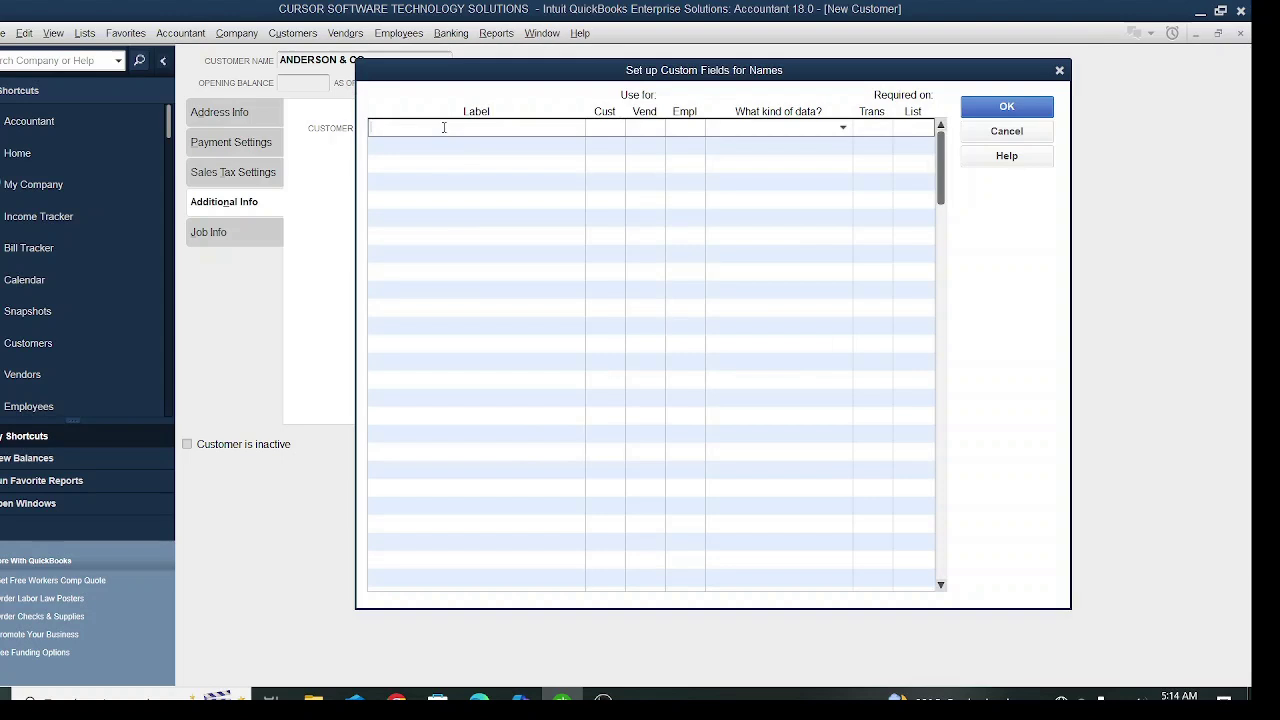
- Enter custom field labels SEX, LOCATION and BLOOD GROUP and save them
type("SEX")
left_click(465, 147)
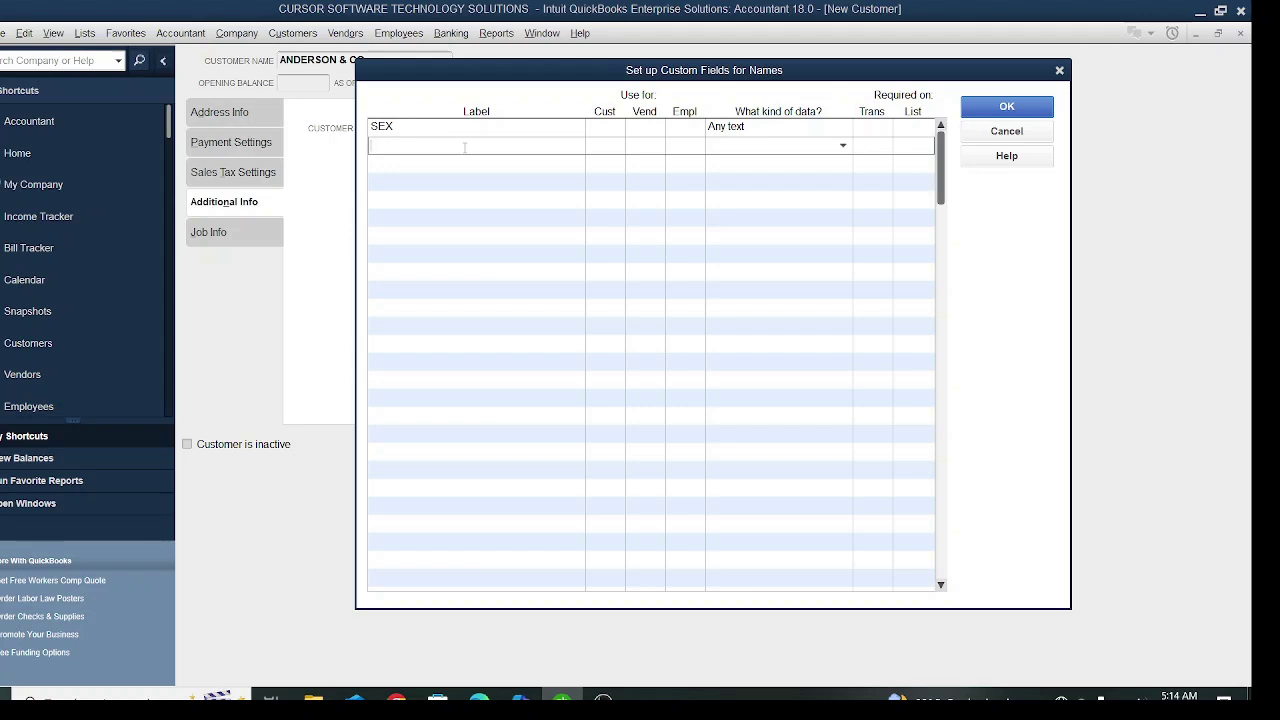
type("LOCATION")
left_click(449, 165)
type("BLOOD")
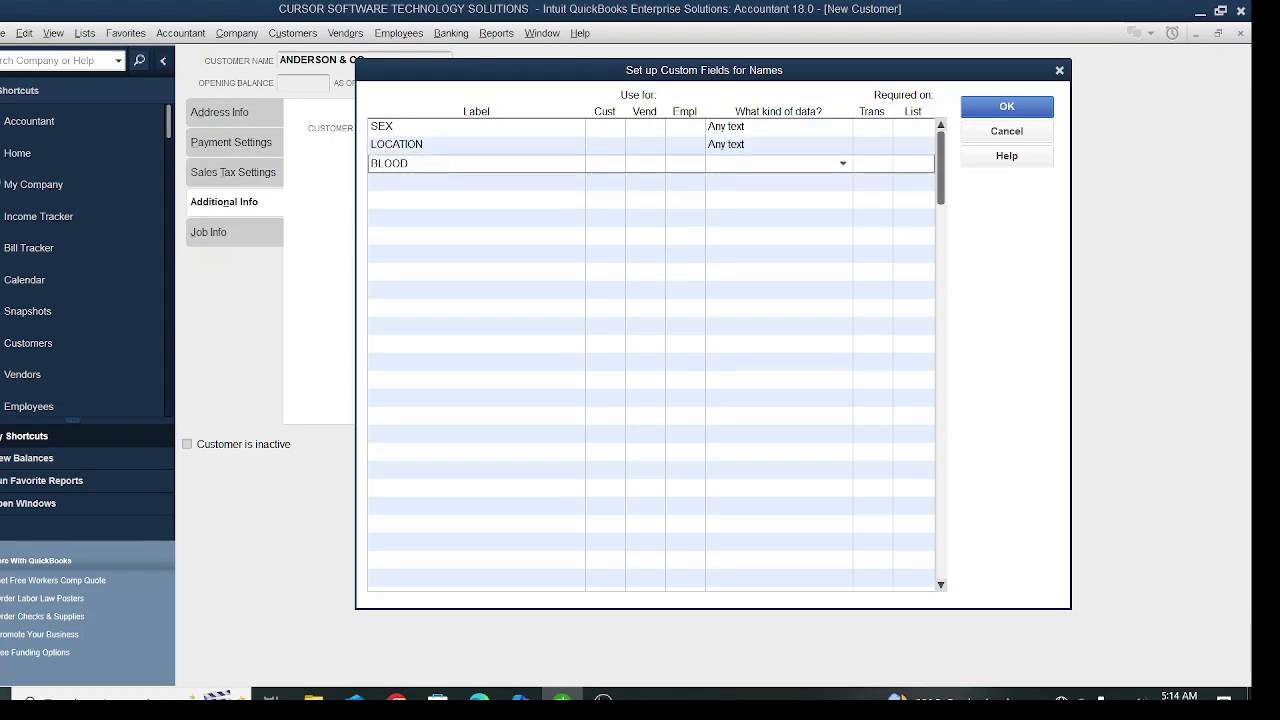
type(" GROUP")
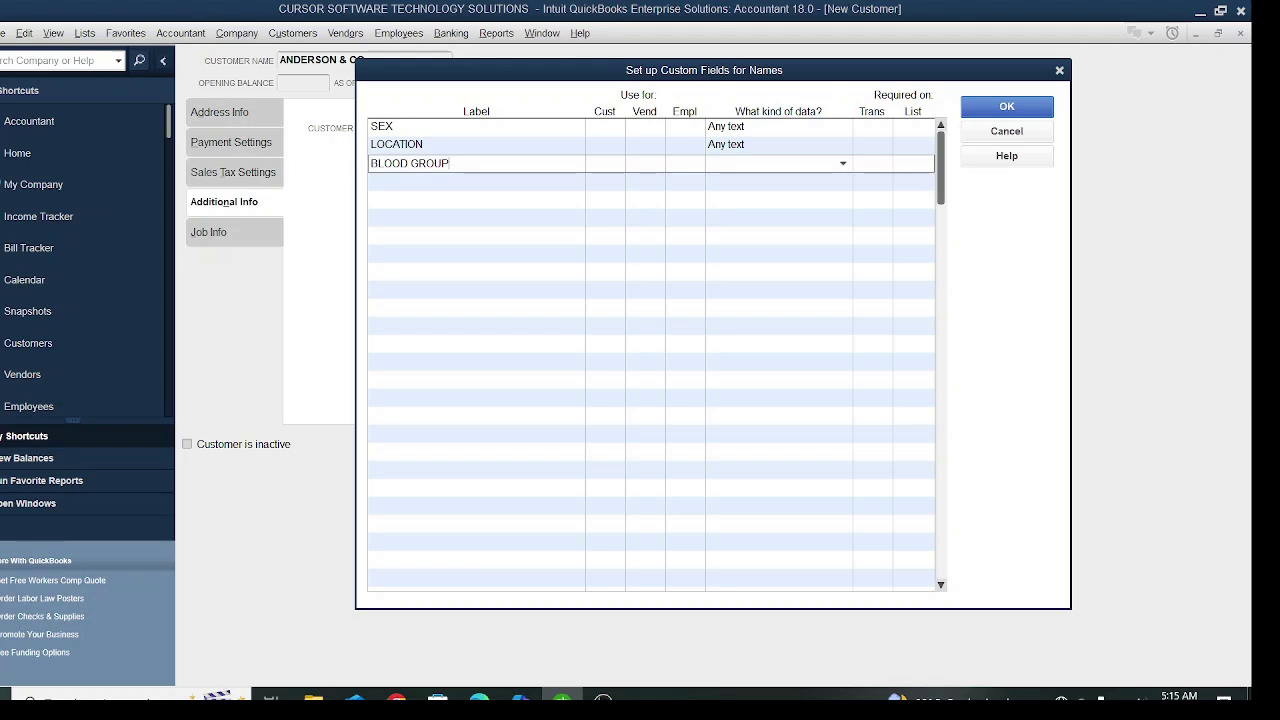
left_click(1006, 107)
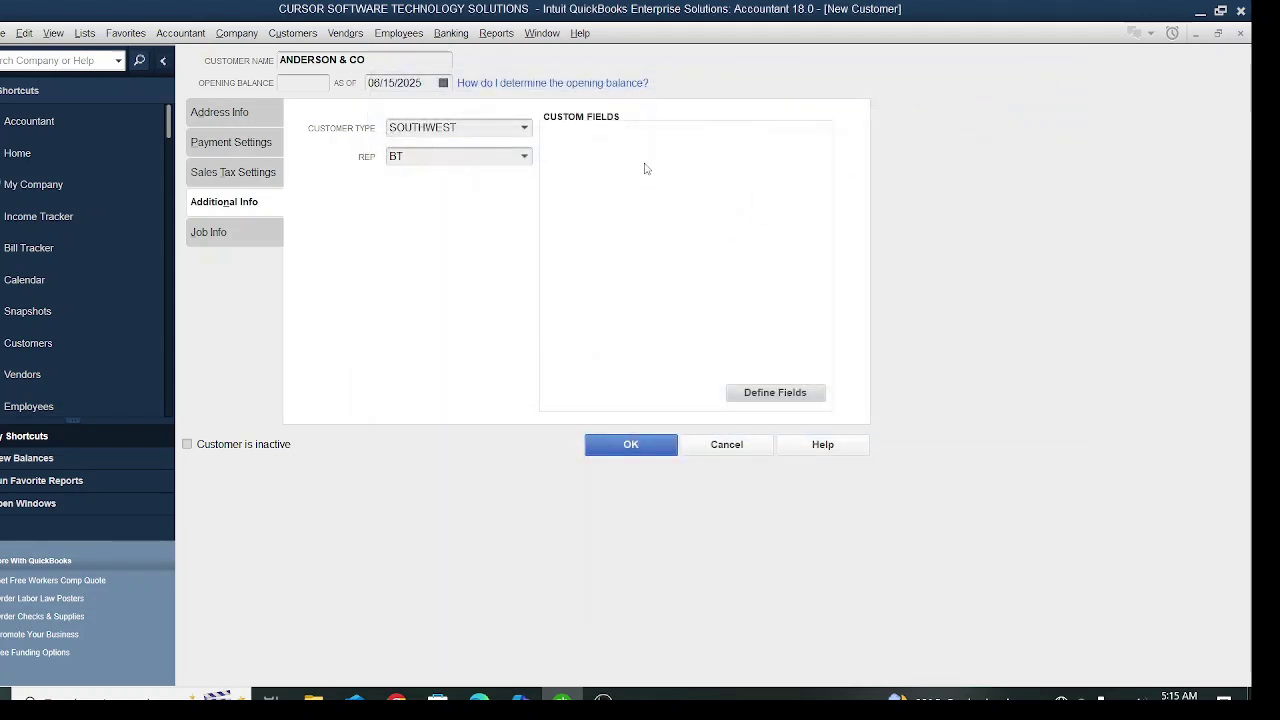
- Enable SEX, LOCATION and BLOOD GROUP for customers and save, dismissing the notice
left_click(795, 393)
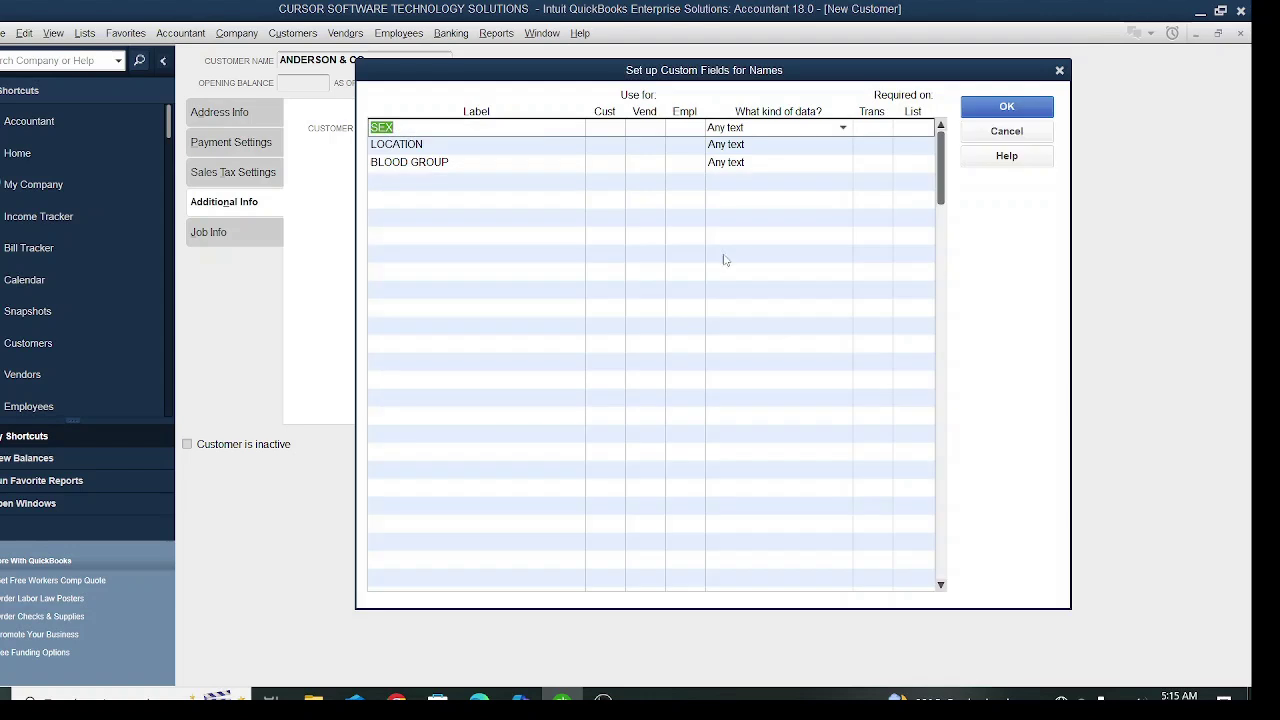
left_click(603, 128)
left_click(606, 145)
left_click(606, 163)
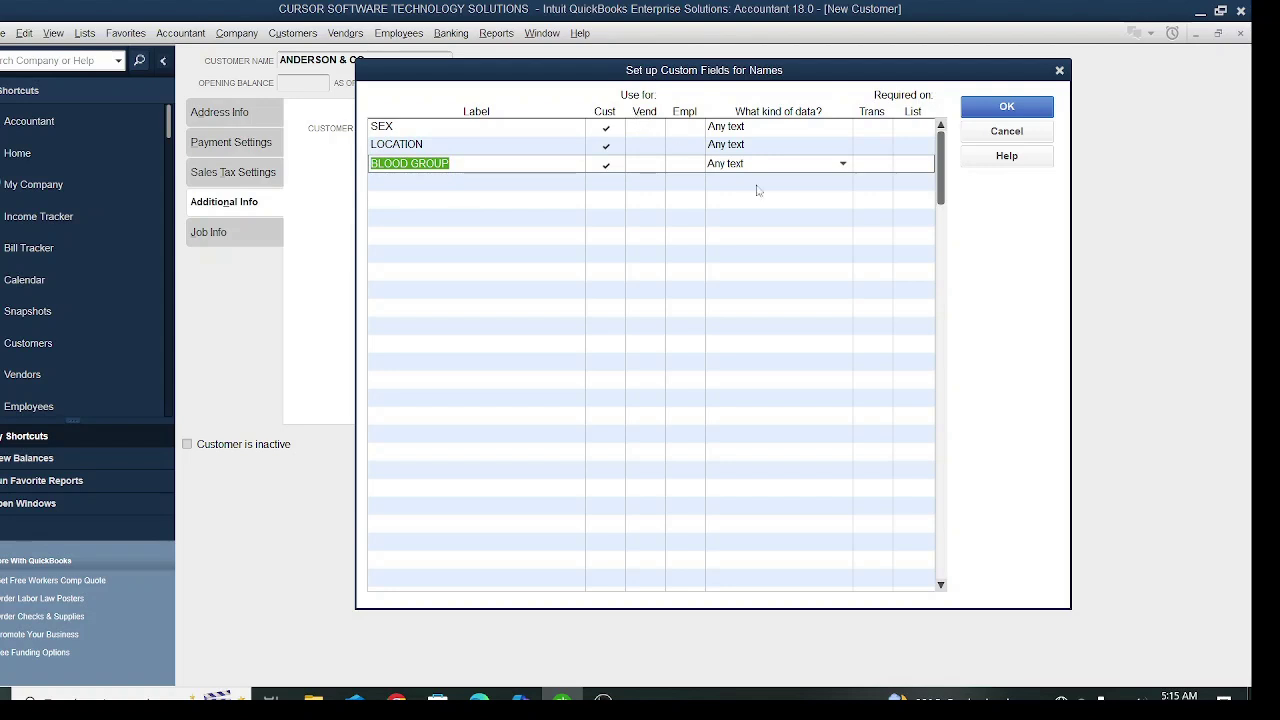
left_click(1015, 110)
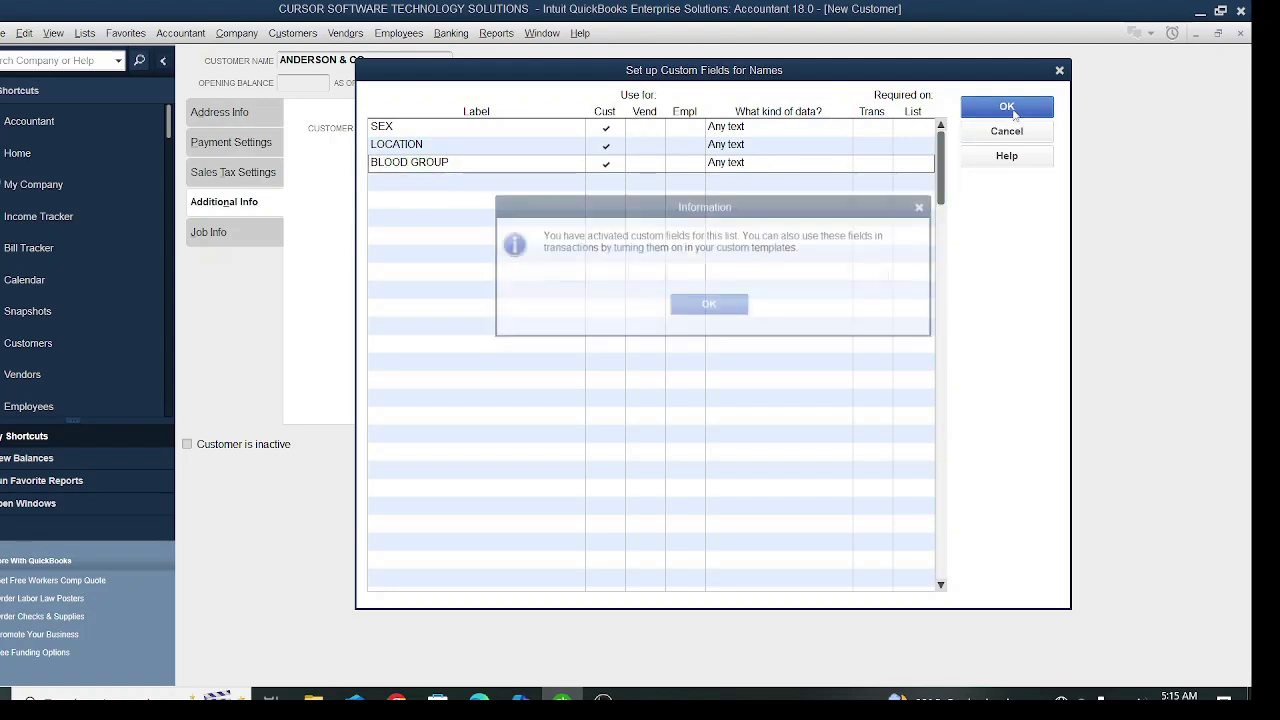
left_click(727, 307)
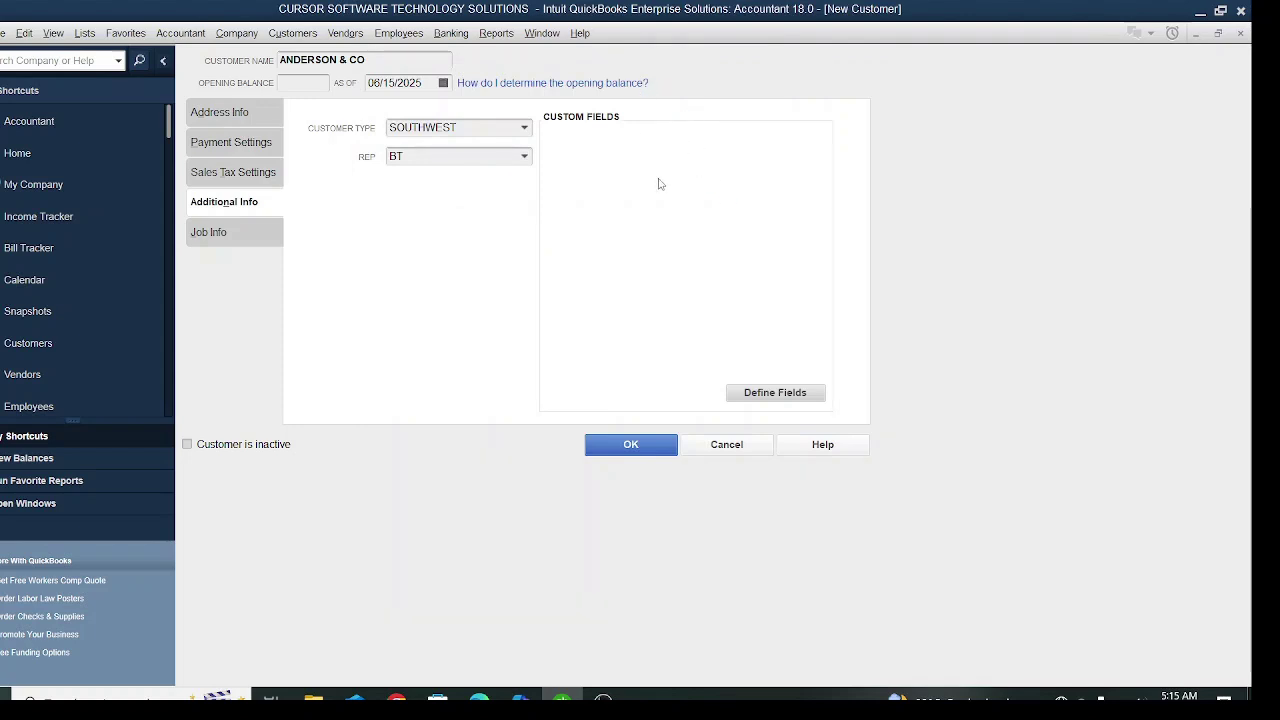
- Fill the custom fields: SEX MALE, LOCATION ISLAND, BLOOD GROUP AA
left_click(700, 139)
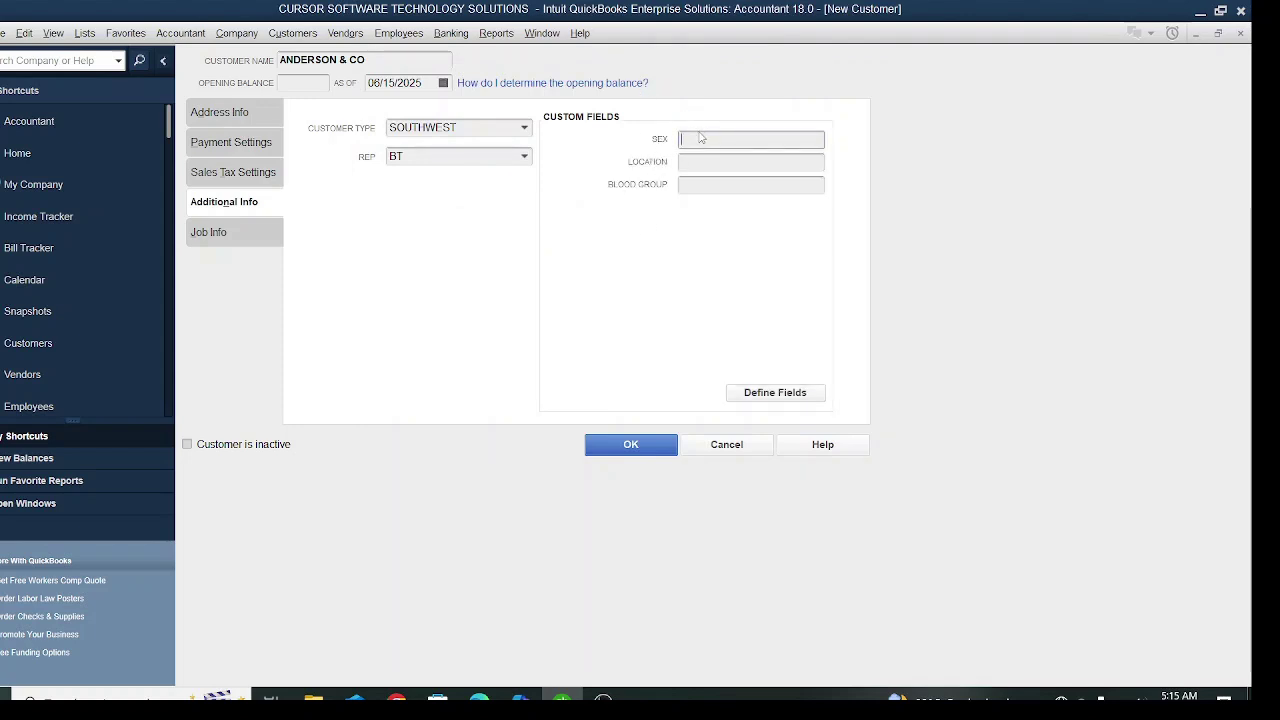
type("MALE")
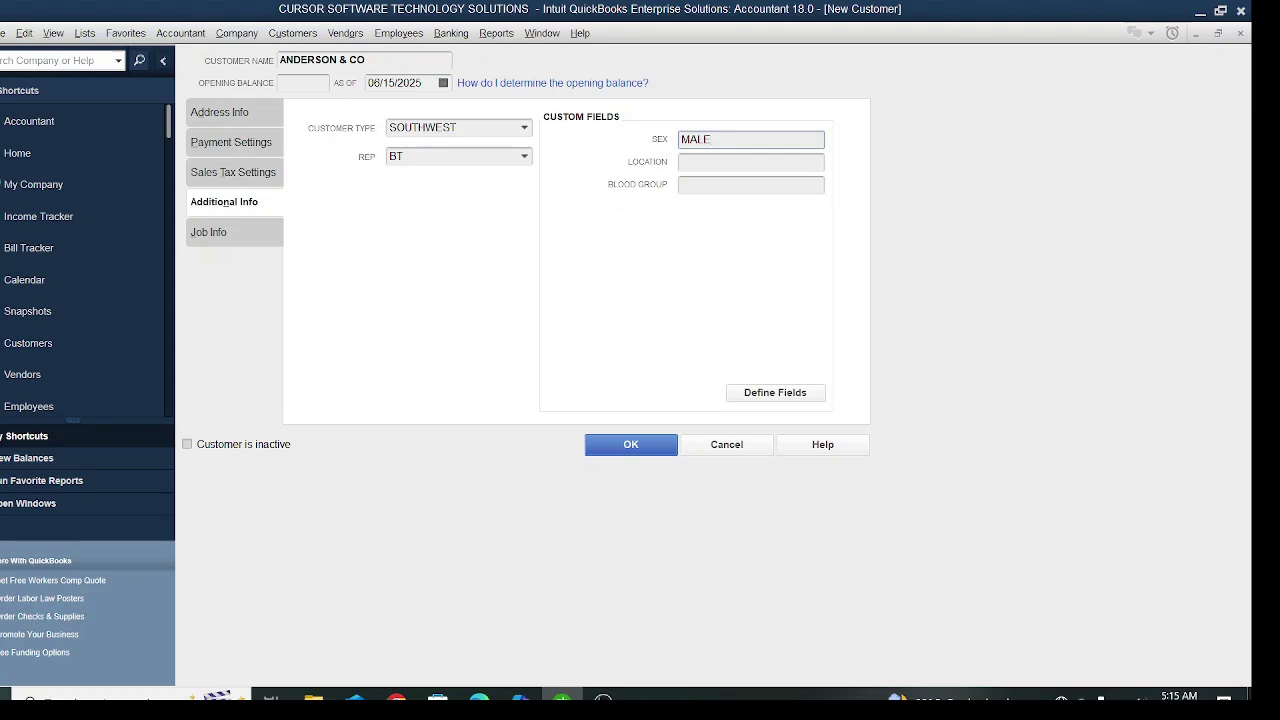
left_click(727, 161)
type("IS")
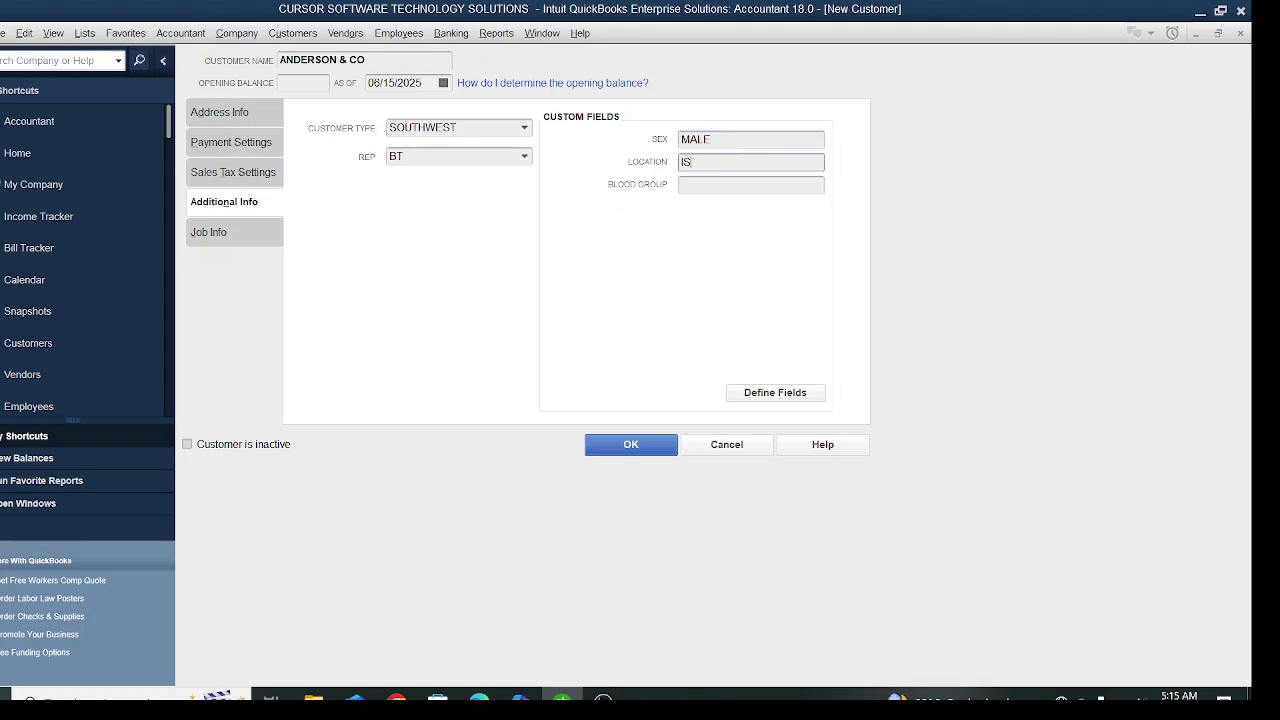
type("LAND")
left_click(790, 186)
type("AA")
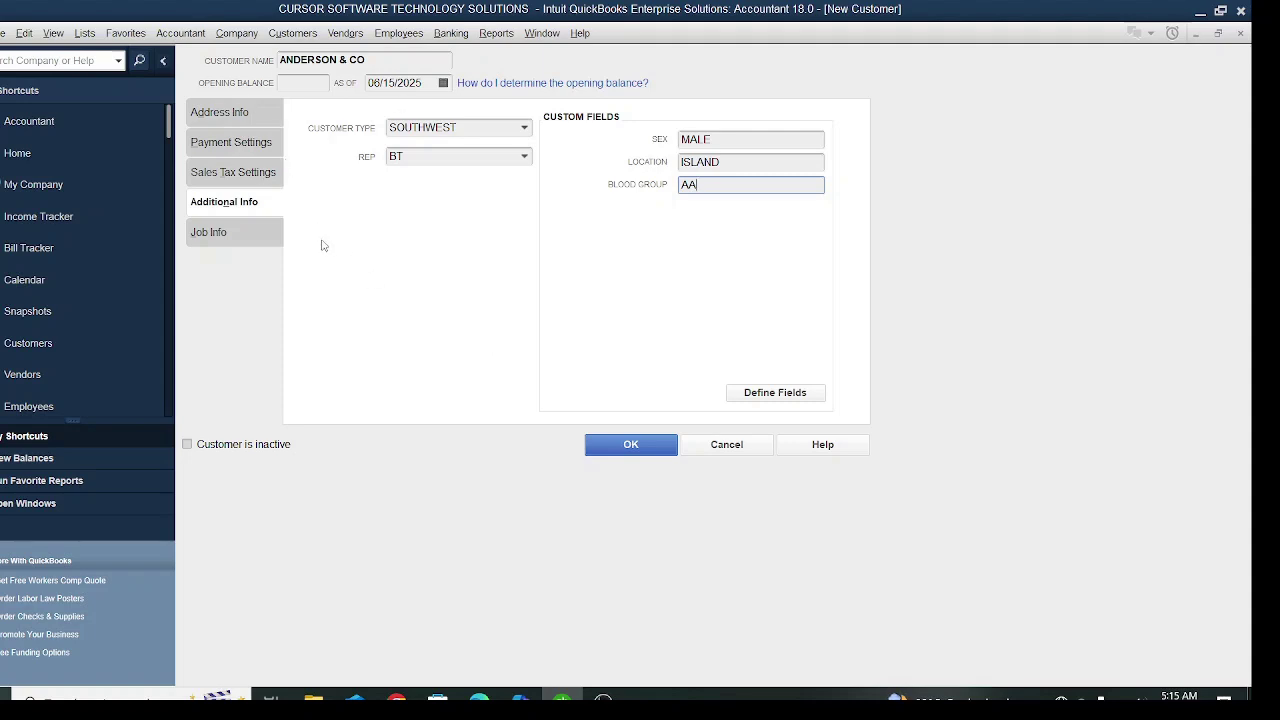
left_click(255, 240)
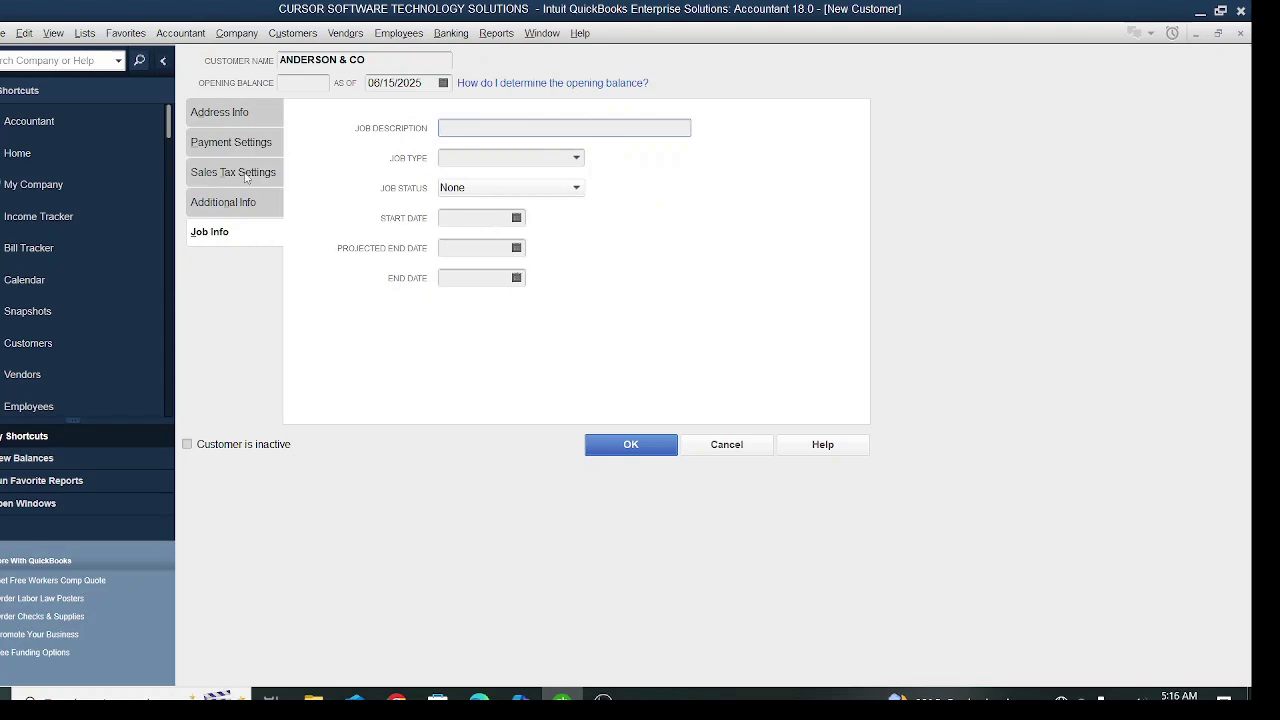
- Save ANDERSON & CO and widen the Customer Center name column to show it fully
left_click(237, 105)
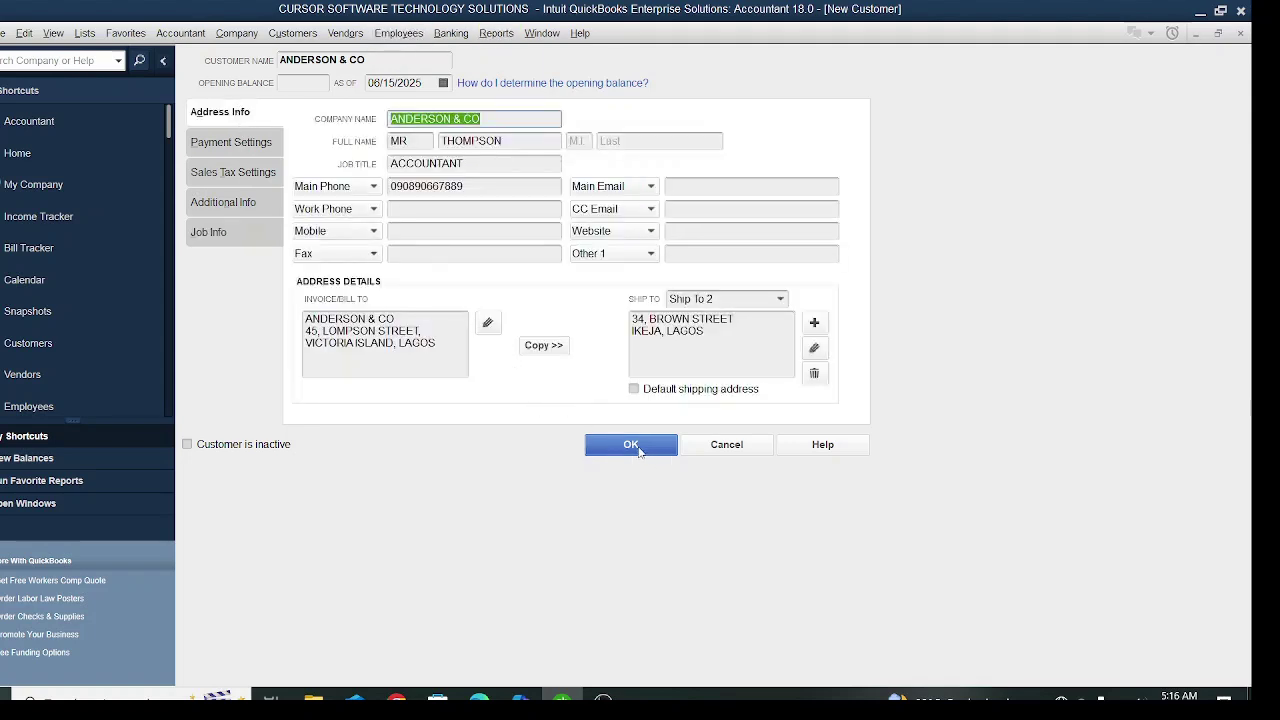
left_click(631, 445)
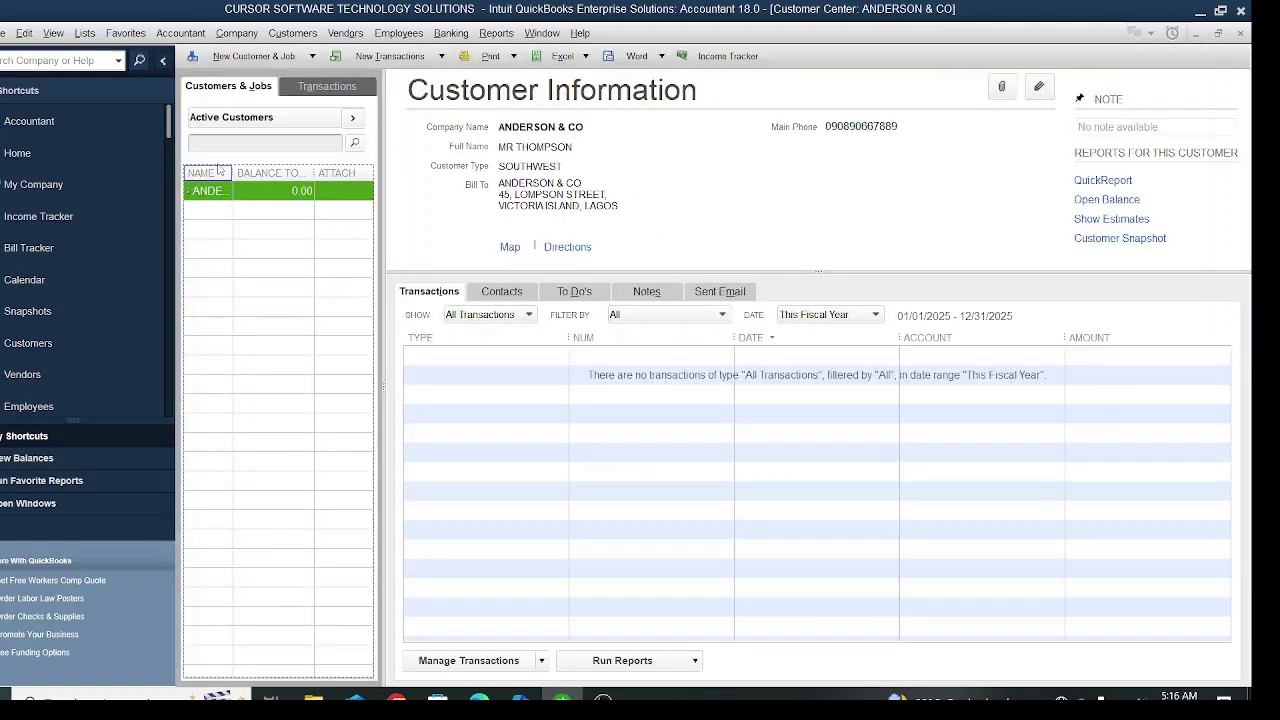
double_click(229, 172)
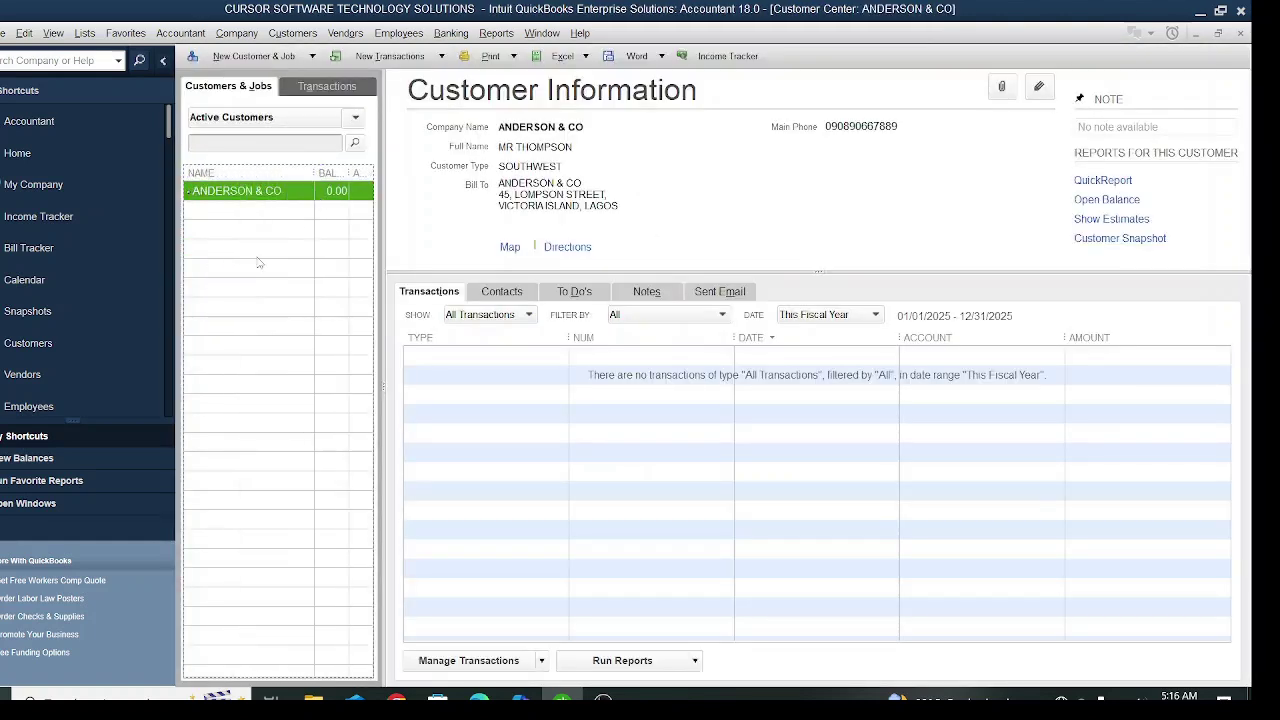
right_click(228, 216)
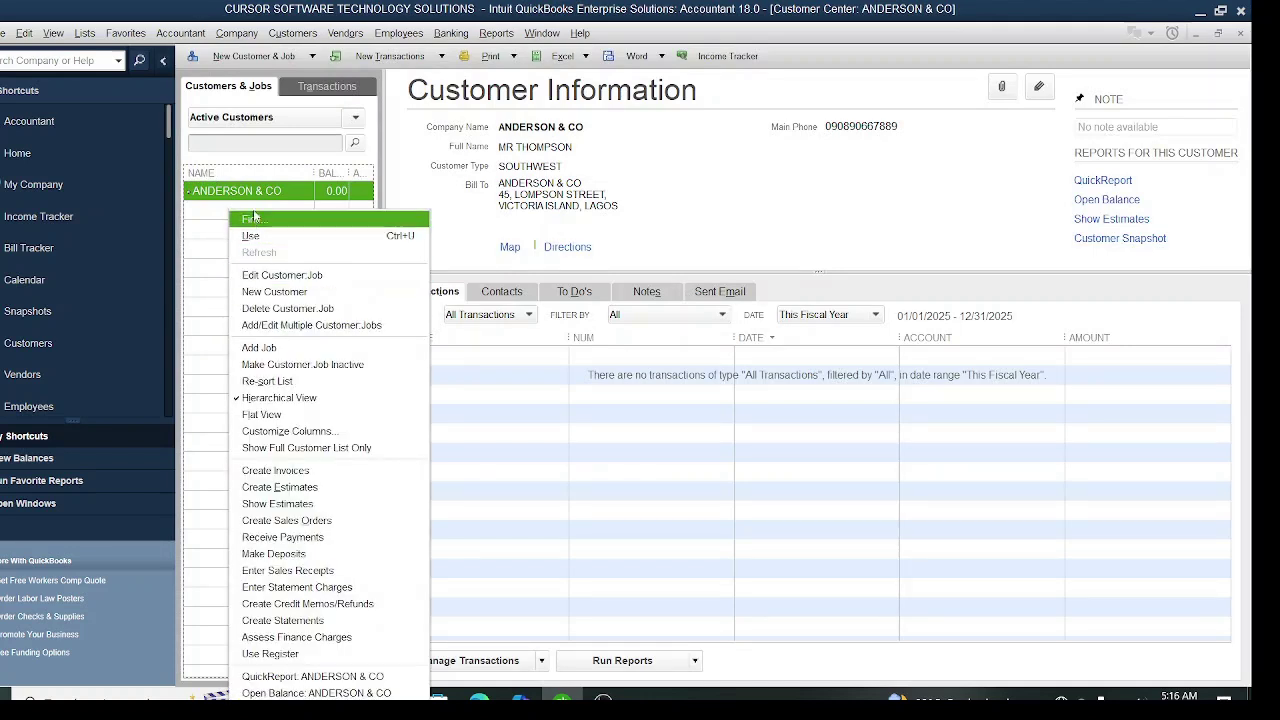
left_click(34, 37)
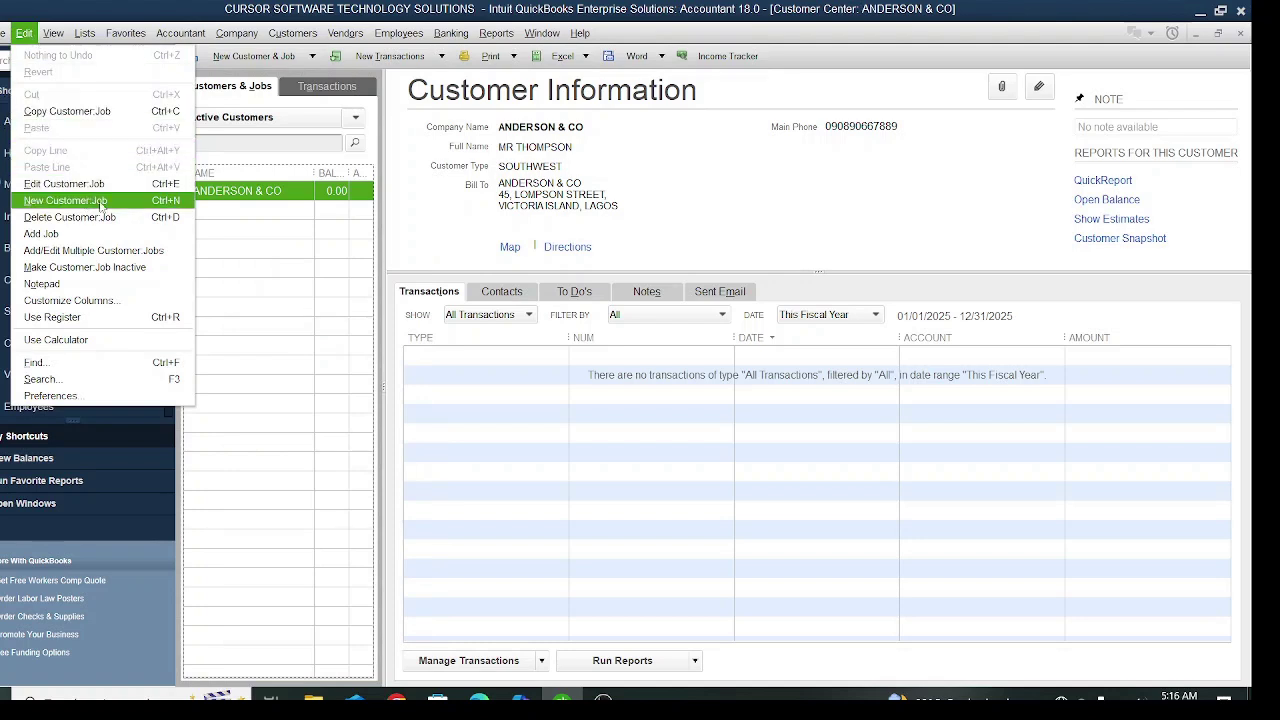